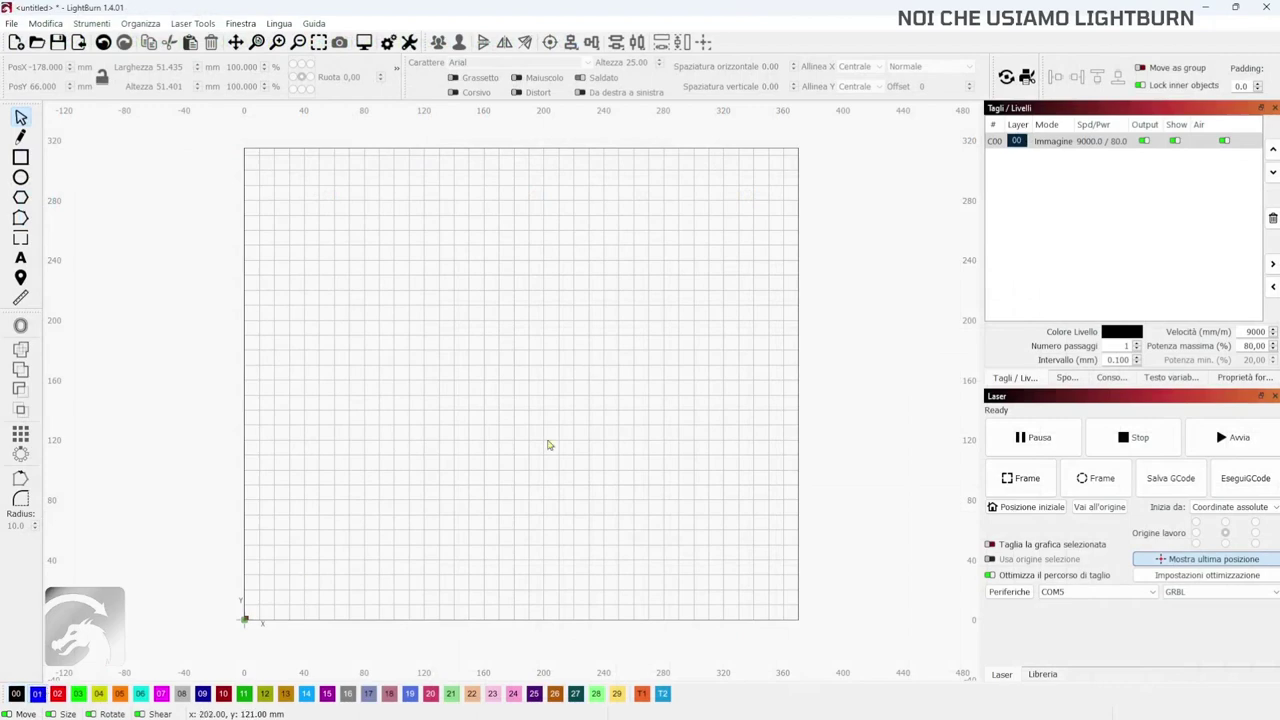
Add the text "ITALIA" to the work area in the Rockwell Extra Bold font at 25 mm height.
{"action": "left_click", "coordinate": [22, 260]}
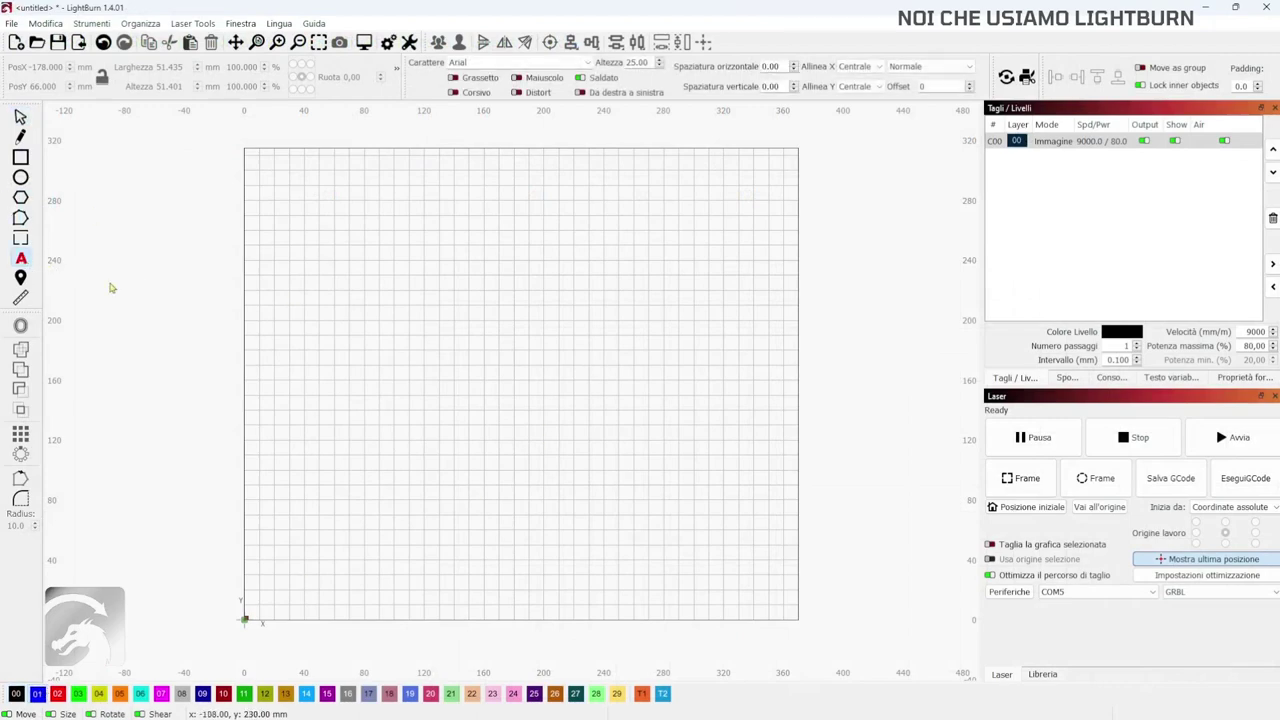
{"action": "left_click", "coordinate": [391, 370]}
{"action": "left_click", "coordinate": [587, 63]}
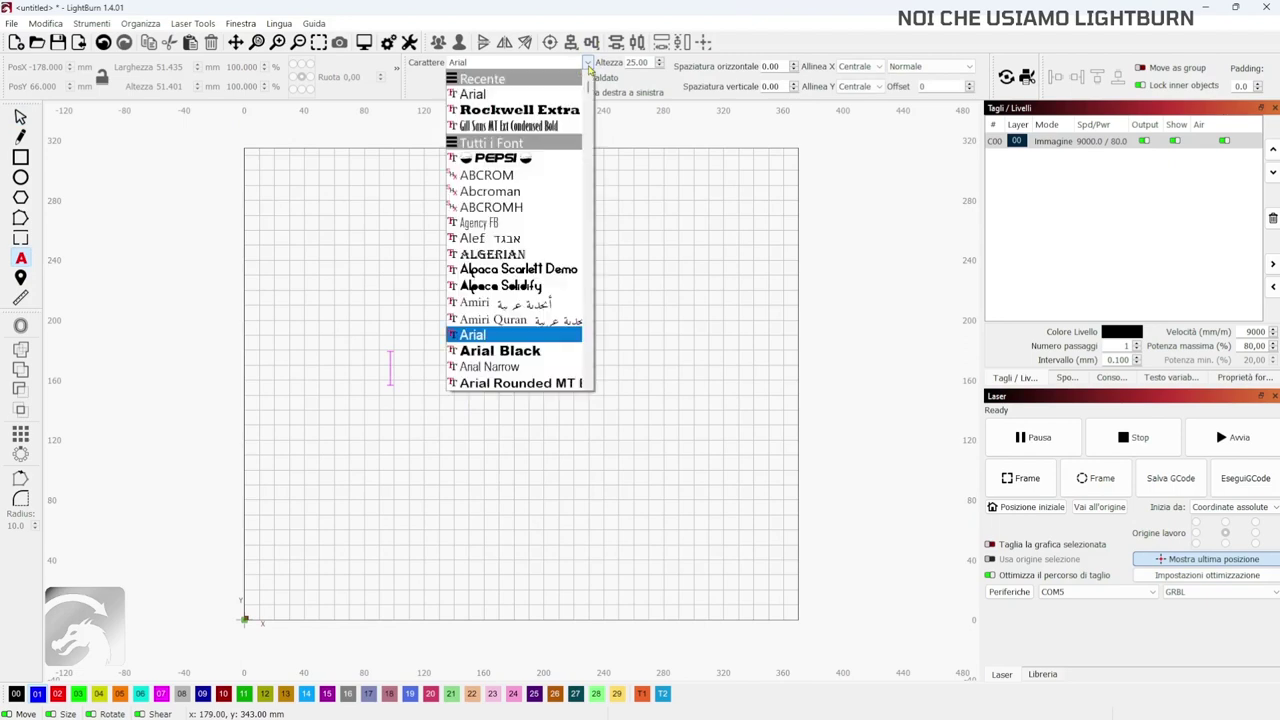
{"action": "left_click", "coordinate": [539, 111]}
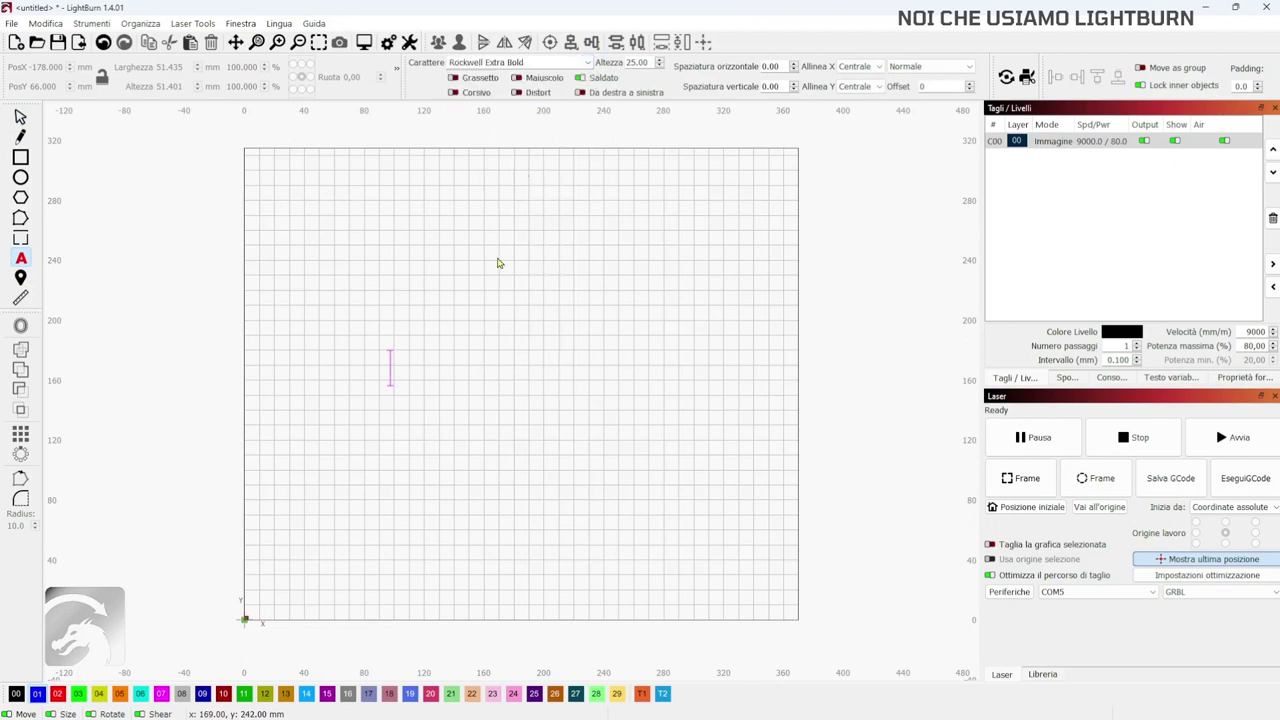
{"action": "type", "text": "ITALIA"}
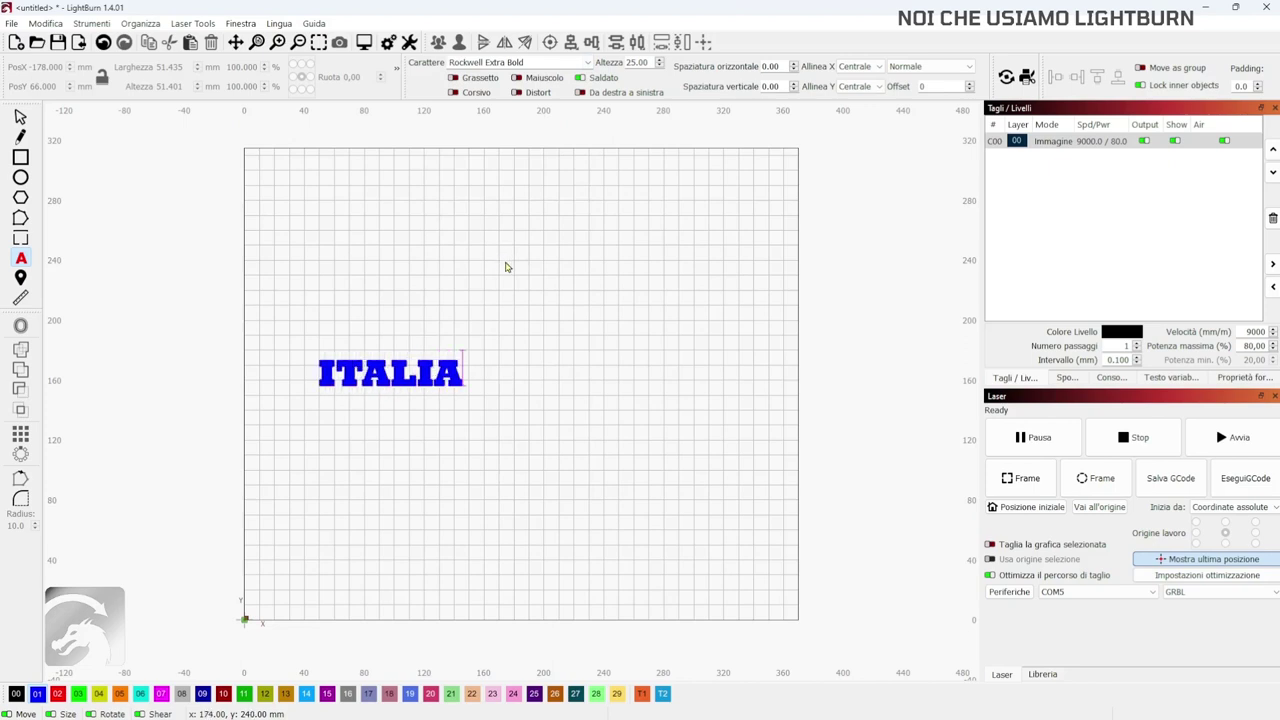
Enlarge the ITALIA text to about 233 mm wide and place it near the middle of the work area, around X 195, Y 167.
{"action": "left_click", "coordinate": [20, 117]}
{"action": "left_click_drag", "start_coordinate": [391, 373], "coordinate": [515, 388]}
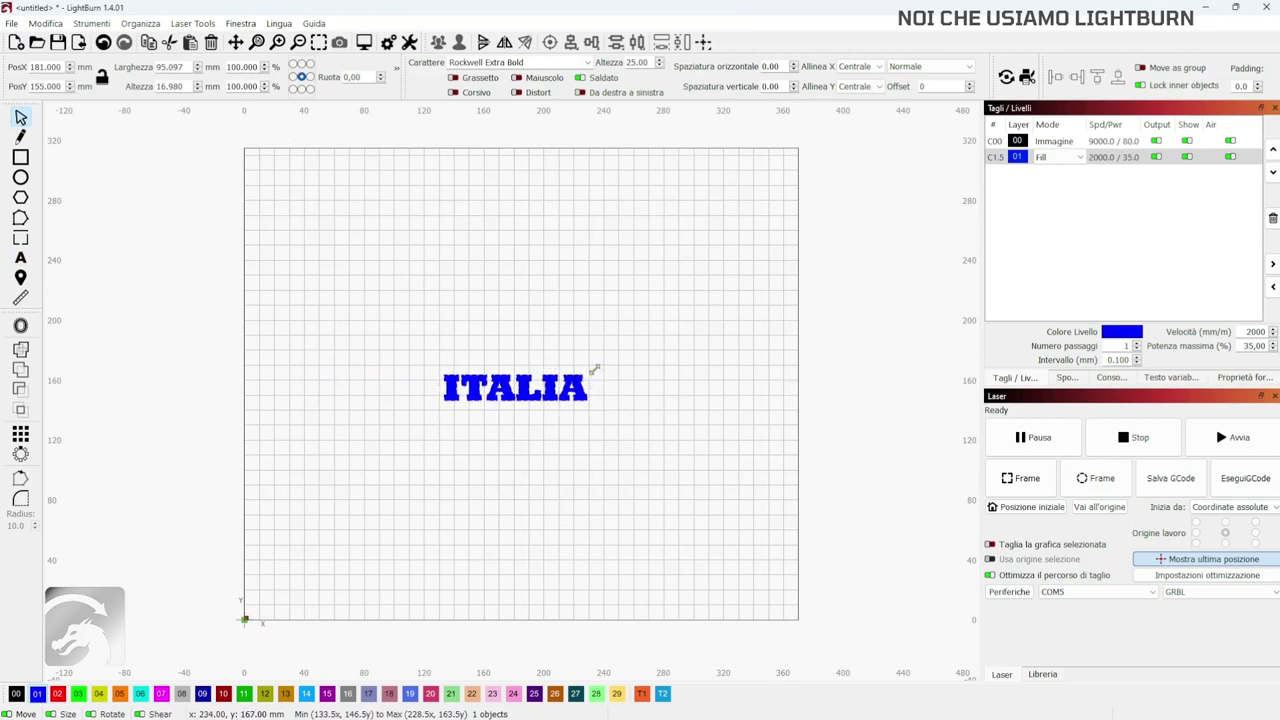
{"action": "left_click_drag", "start_coordinate": [594, 370], "coordinate": [782, 334]}
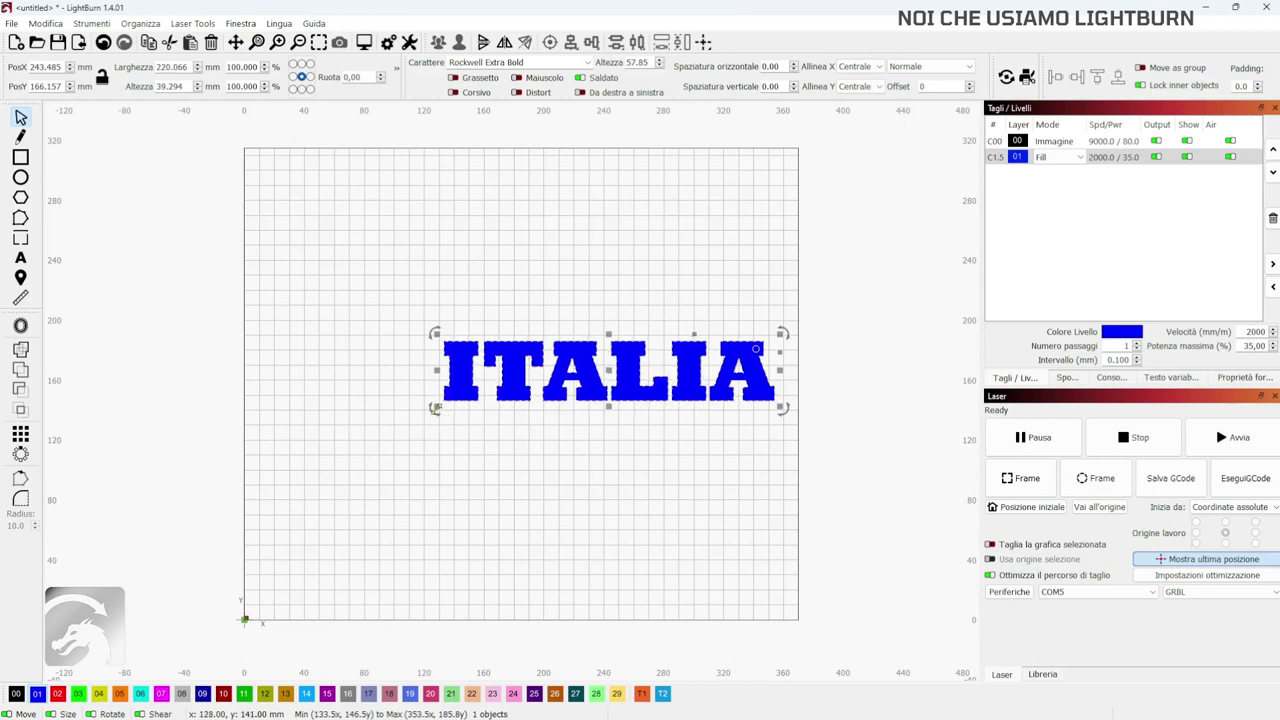
{"action": "left_click_drag", "start_coordinate": [436, 408], "coordinate": [413, 411]}
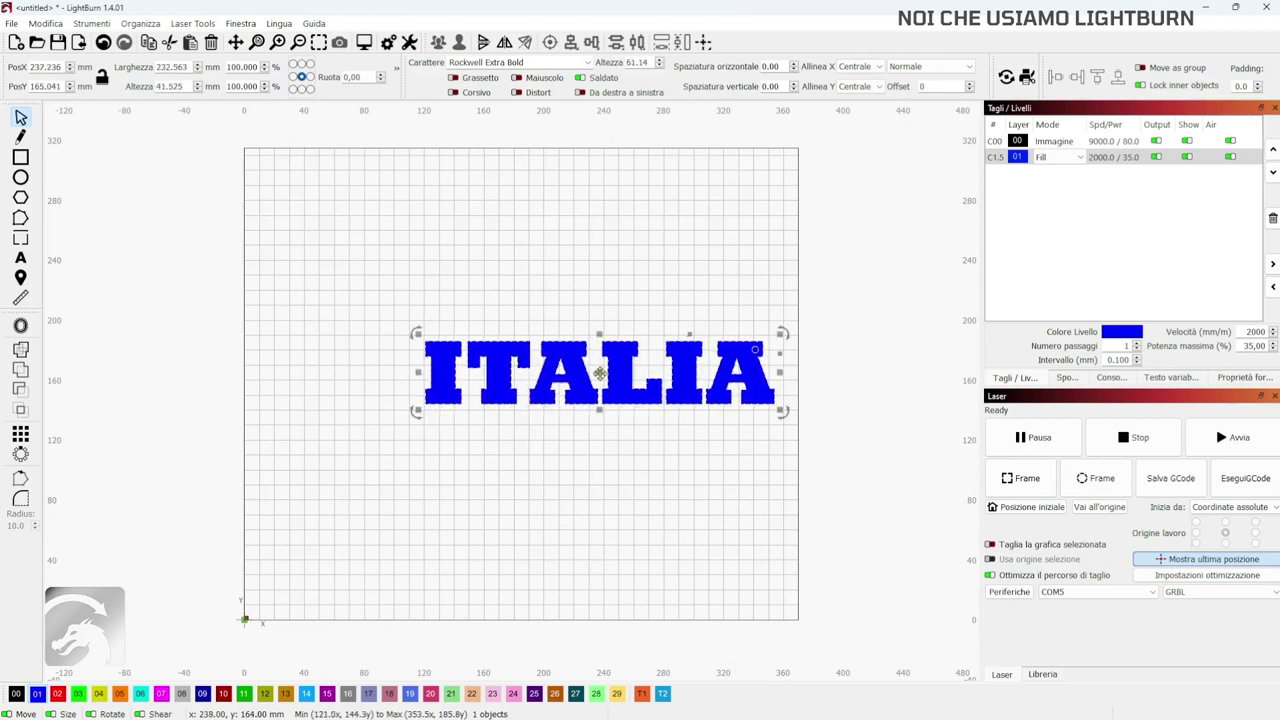
{"action": "left_click_drag", "start_coordinate": [599, 373], "coordinate": [537, 373]}
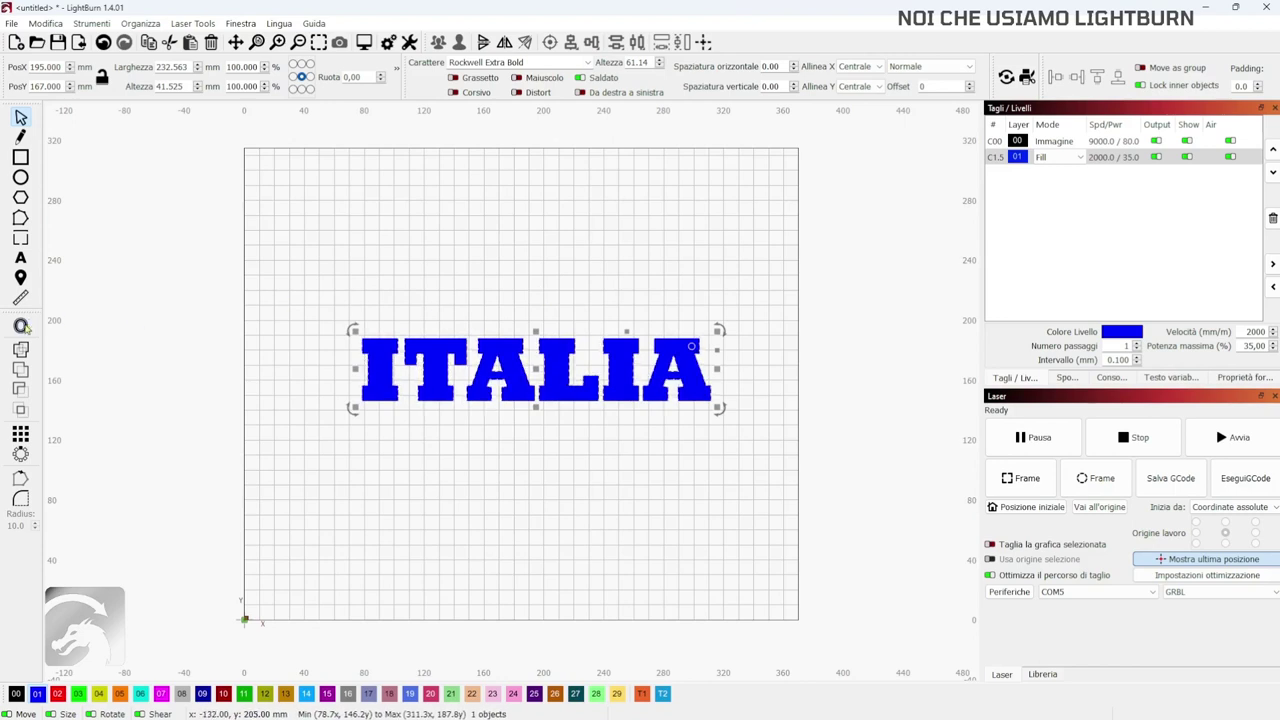
Create a 0.90 mm outward offset of the ITALIA text with rounded corners and shift the offset outline slightly right and up.
{"action": "left_click", "coordinate": [20, 325]}
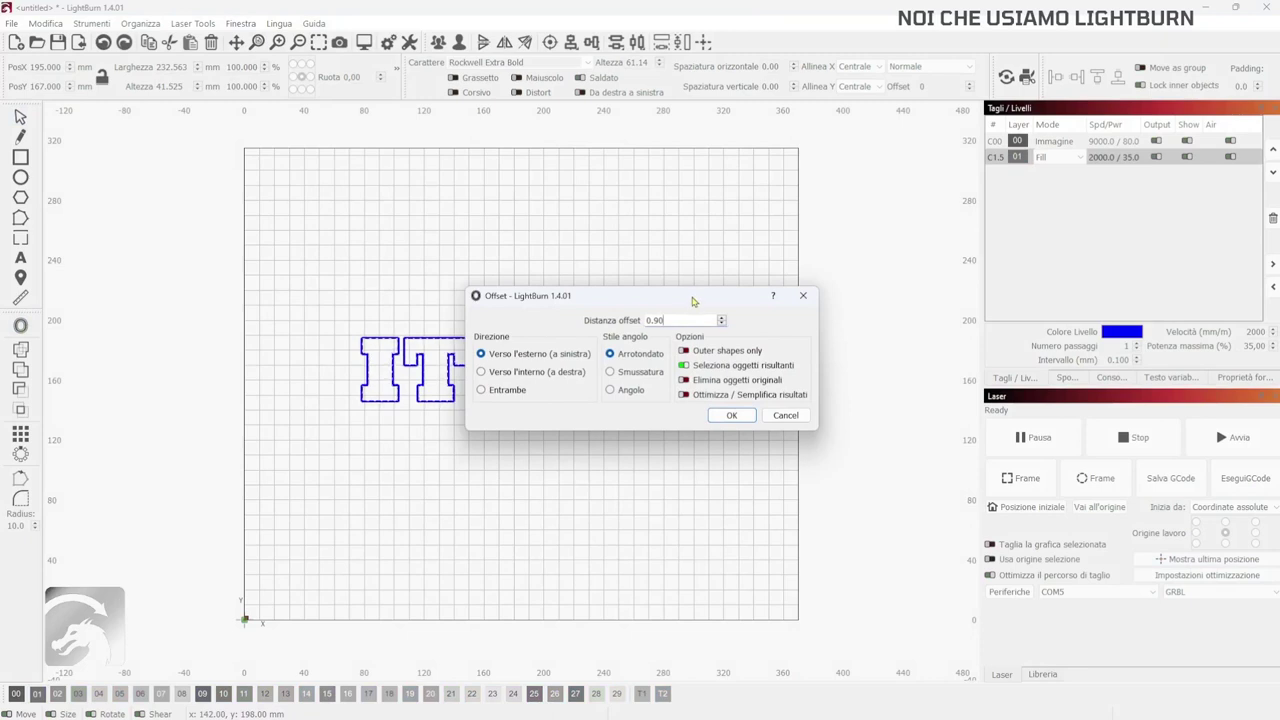
{"action": "left_click_drag", "start_coordinate": [692, 301], "coordinate": [654, 183]}
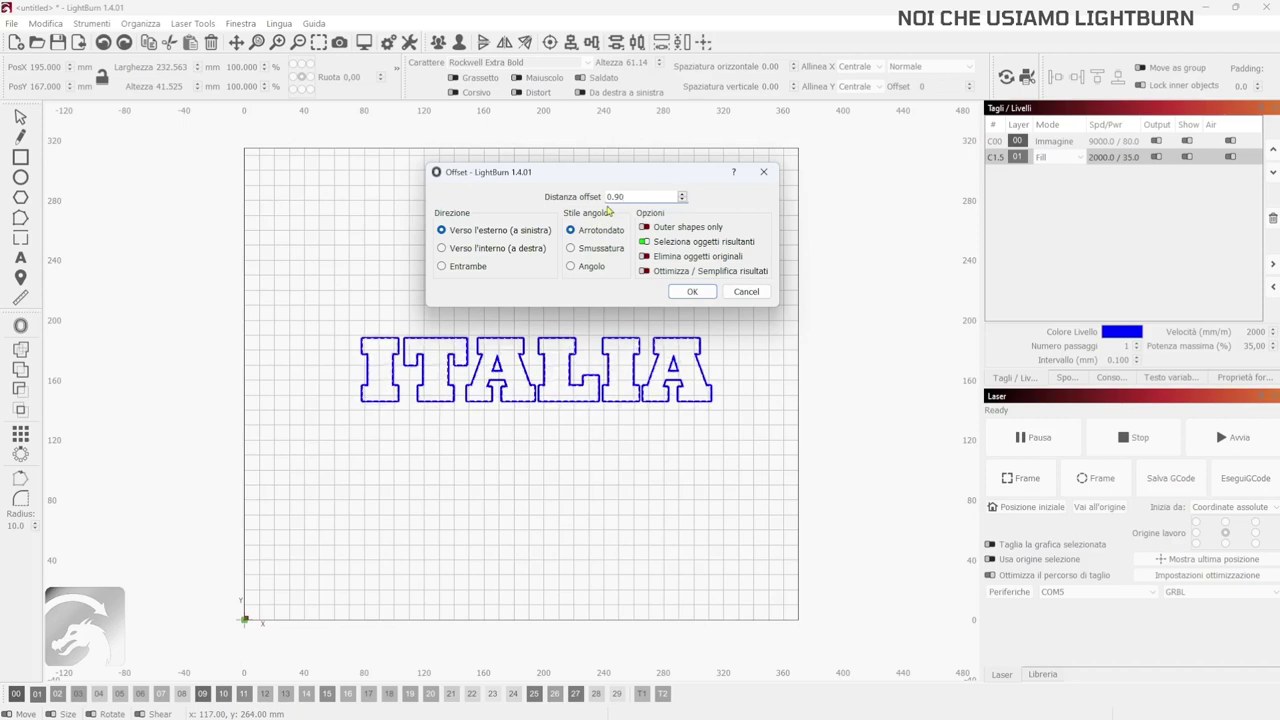
{"action": "left_click", "coordinate": [691, 292]}
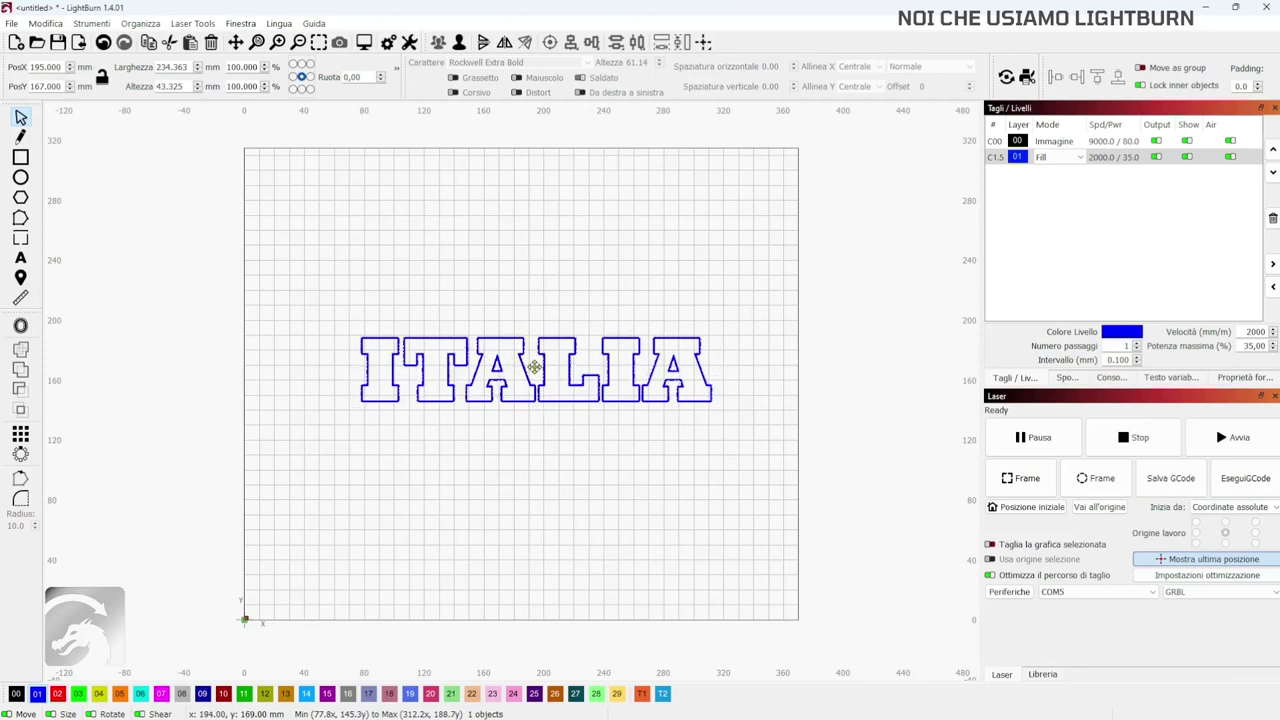
{"action": "left_click_drag", "start_coordinate": [535, 367], "coordinate": [536, 366]}
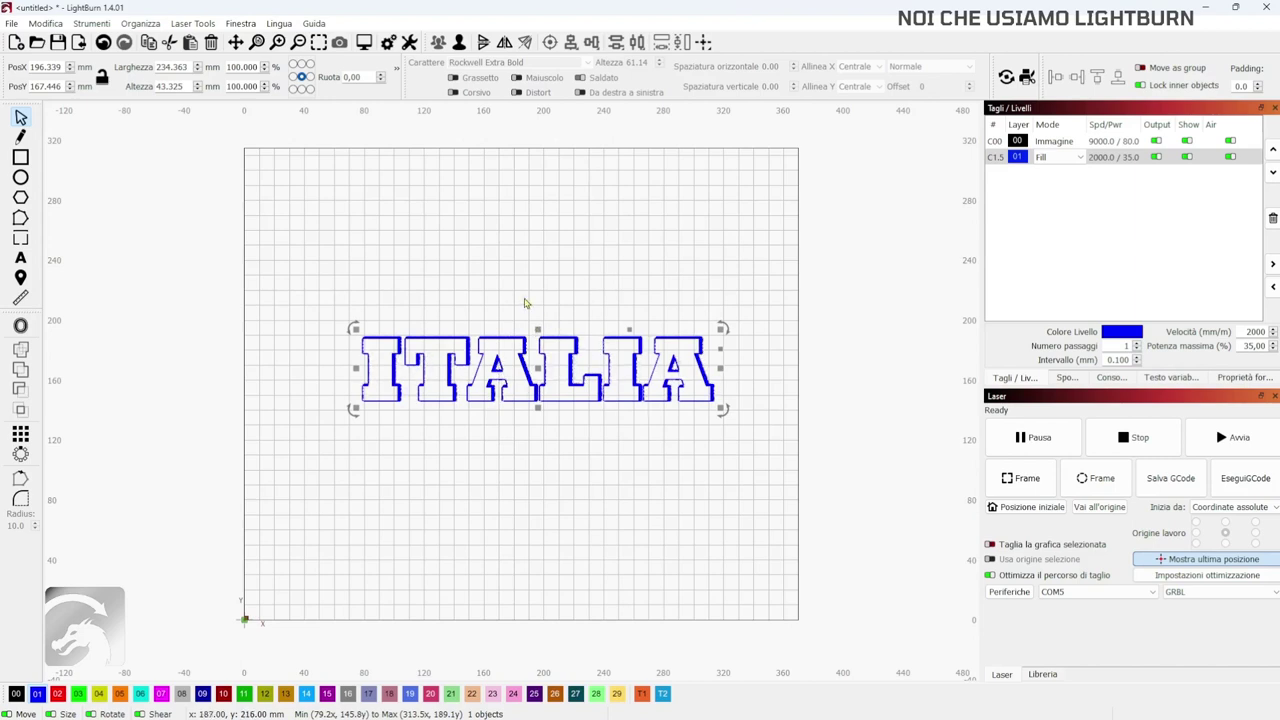
Add two more successive 0.90 mm outward offsets with rounded corners, each around the latest ITALIA outline.
{"action": "left_click", "coordinate": [21, 326]}
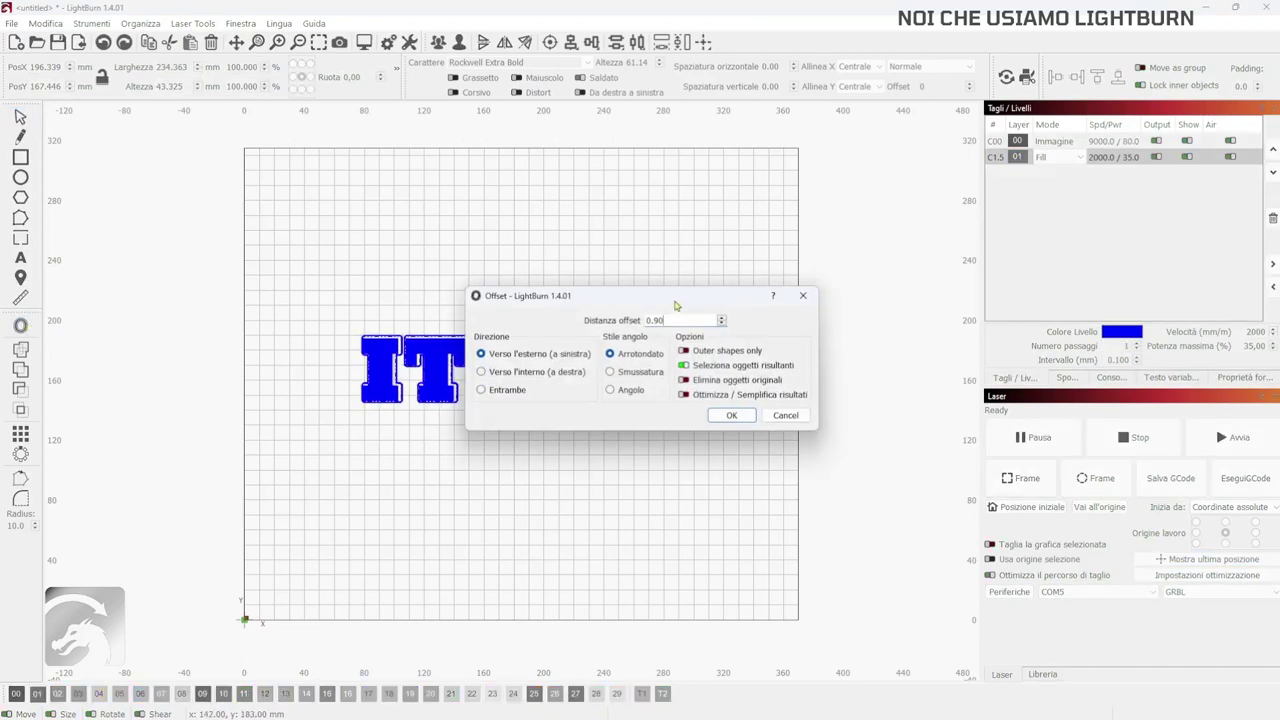
{"action": "left_click_drag", "start_coordinate": [675, 305], "coordinate": [590, 155]}
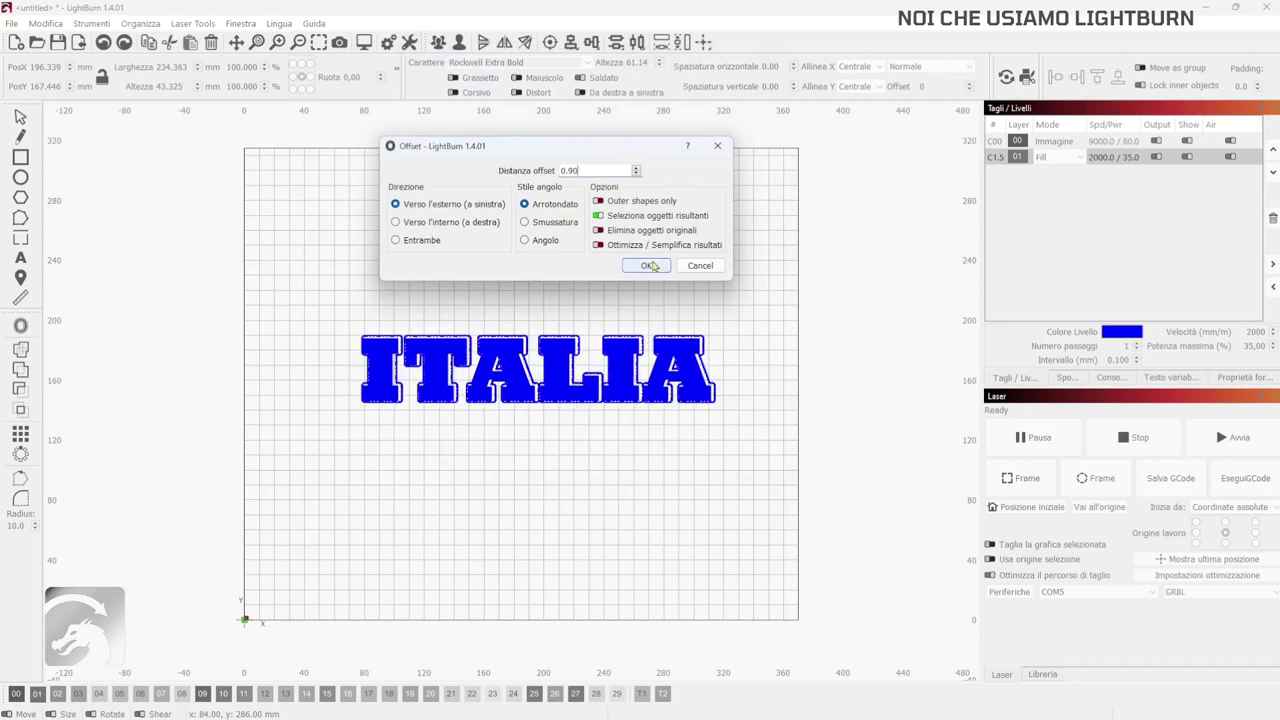
{"action": "left_click", "coordinate": [648, 266]}
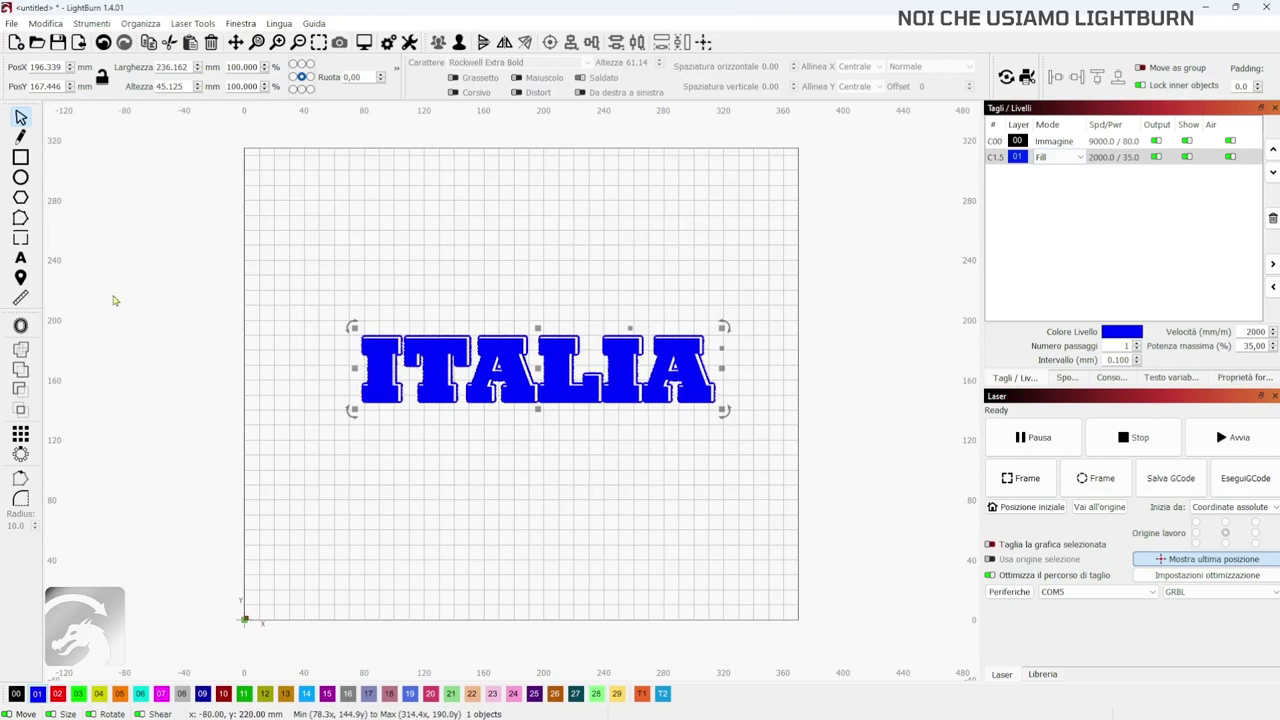
{"action": "left_click", "coordinate": [22, 326]}
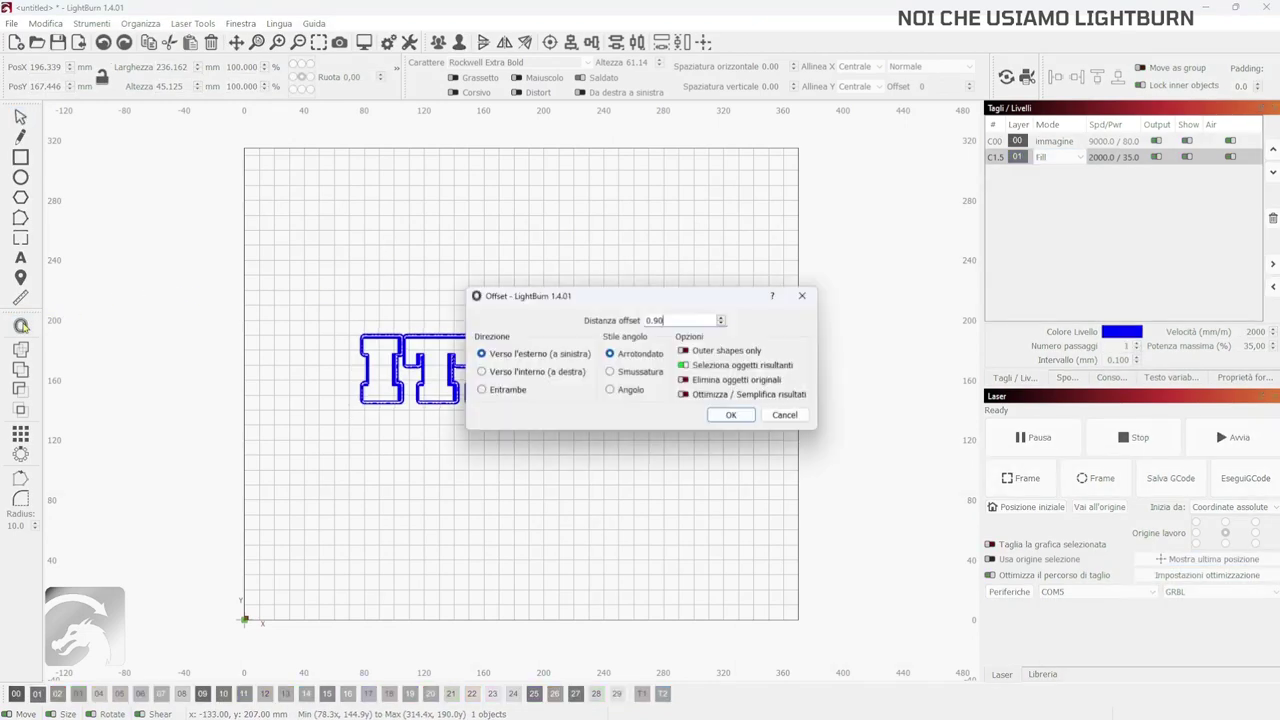
{"action": "left_click", "coordinate": [727, 417]}
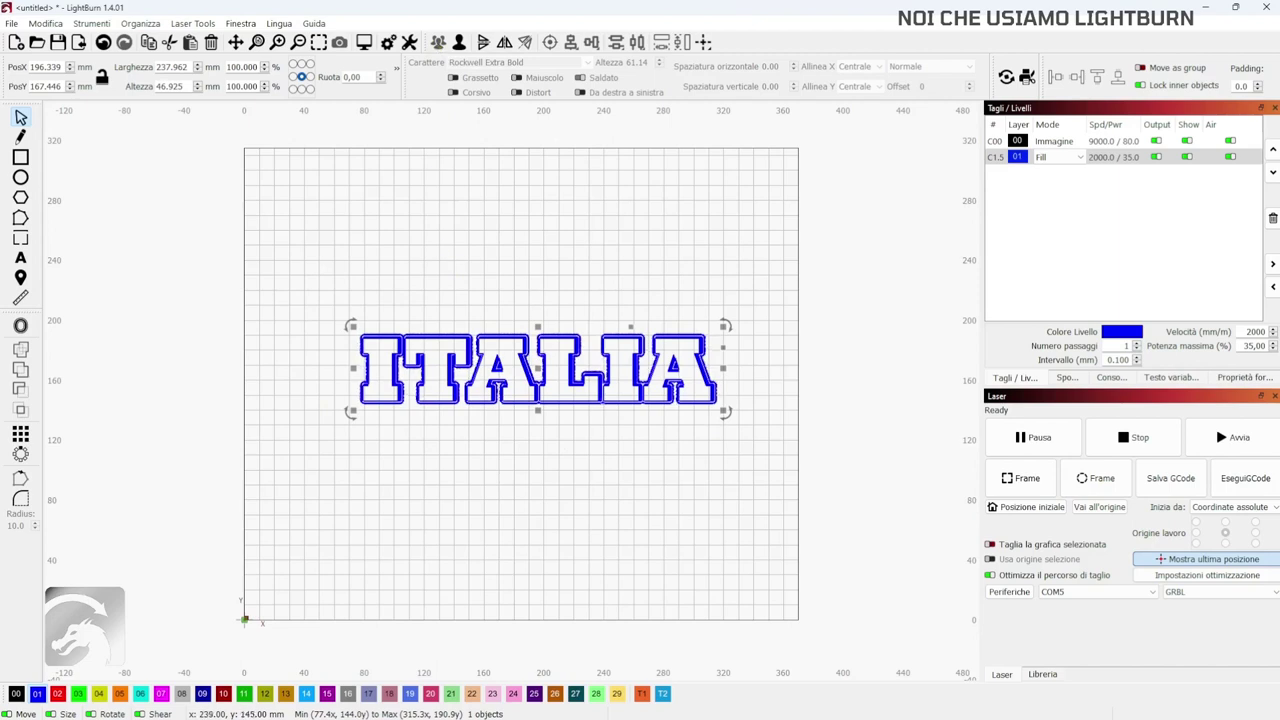
Select the ITALIA text together with all its offset outlines and group them.
{"action": "left_click", "coordinate": [518, 257]}
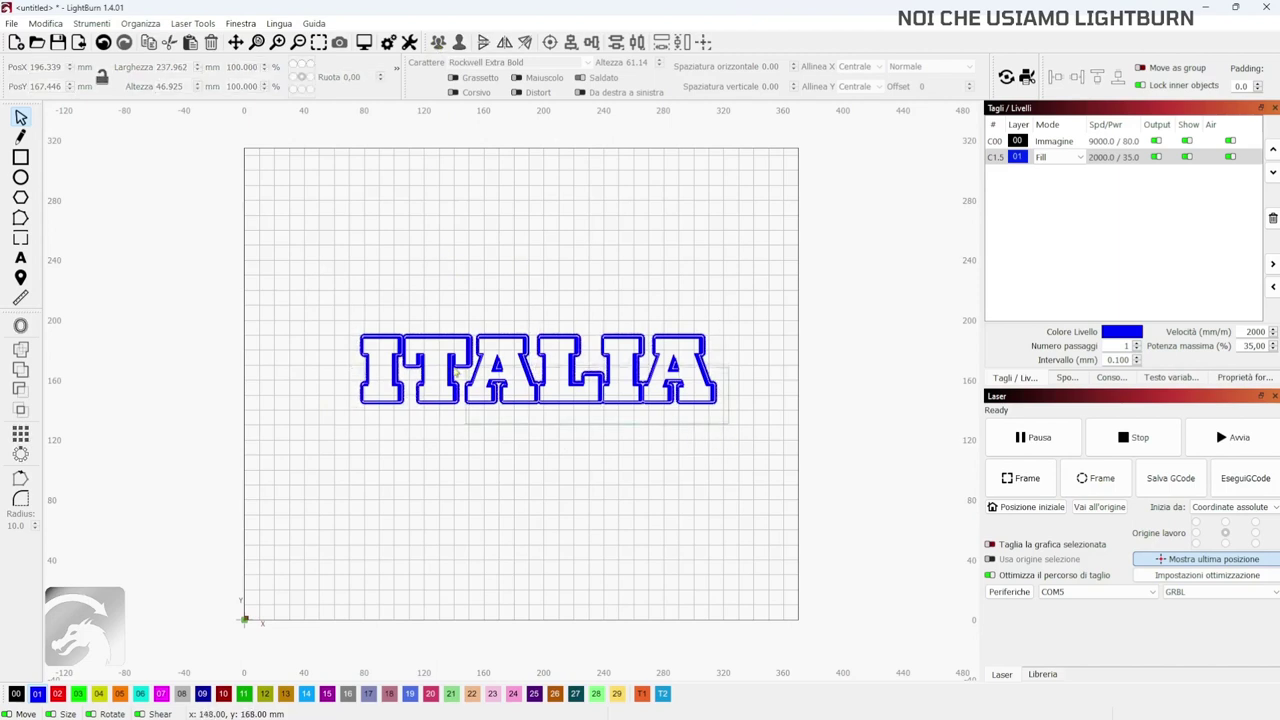
{"action": "left_click_drag", "start_coordinate": [330, 334], "coordinate": [330, 334]}
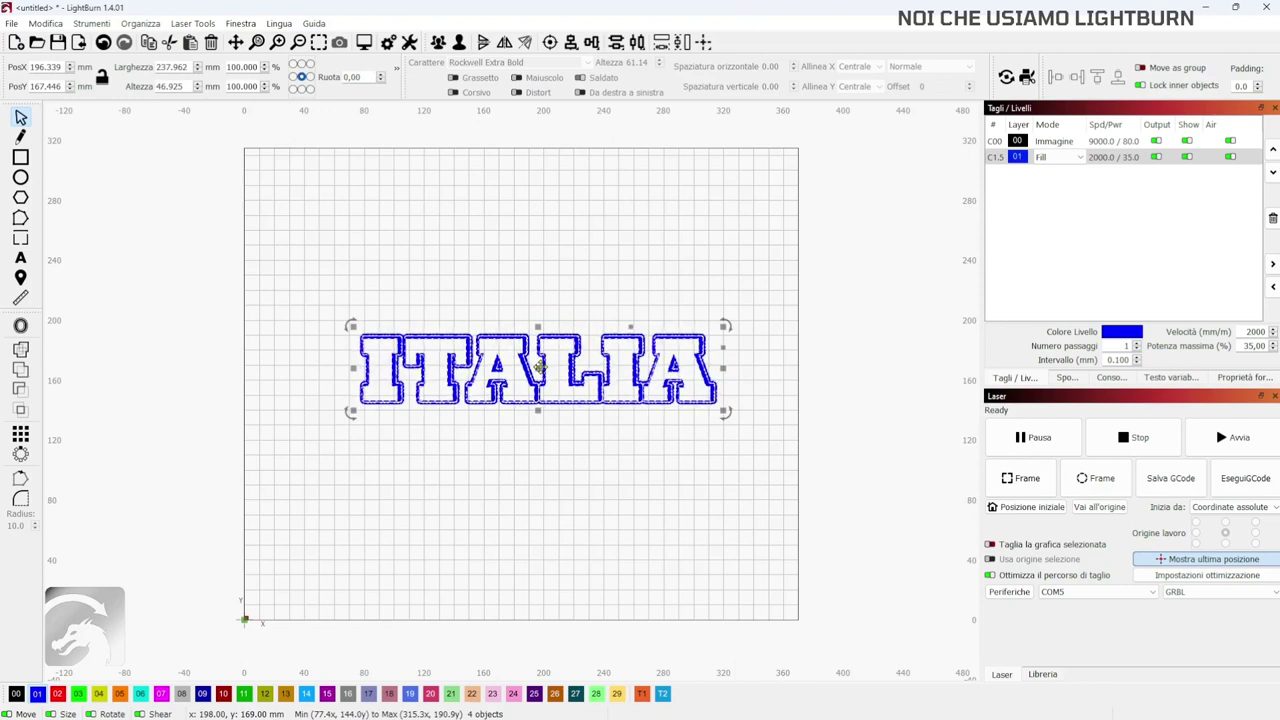
{"action": "left_click", "coordinate": [438, 42]}
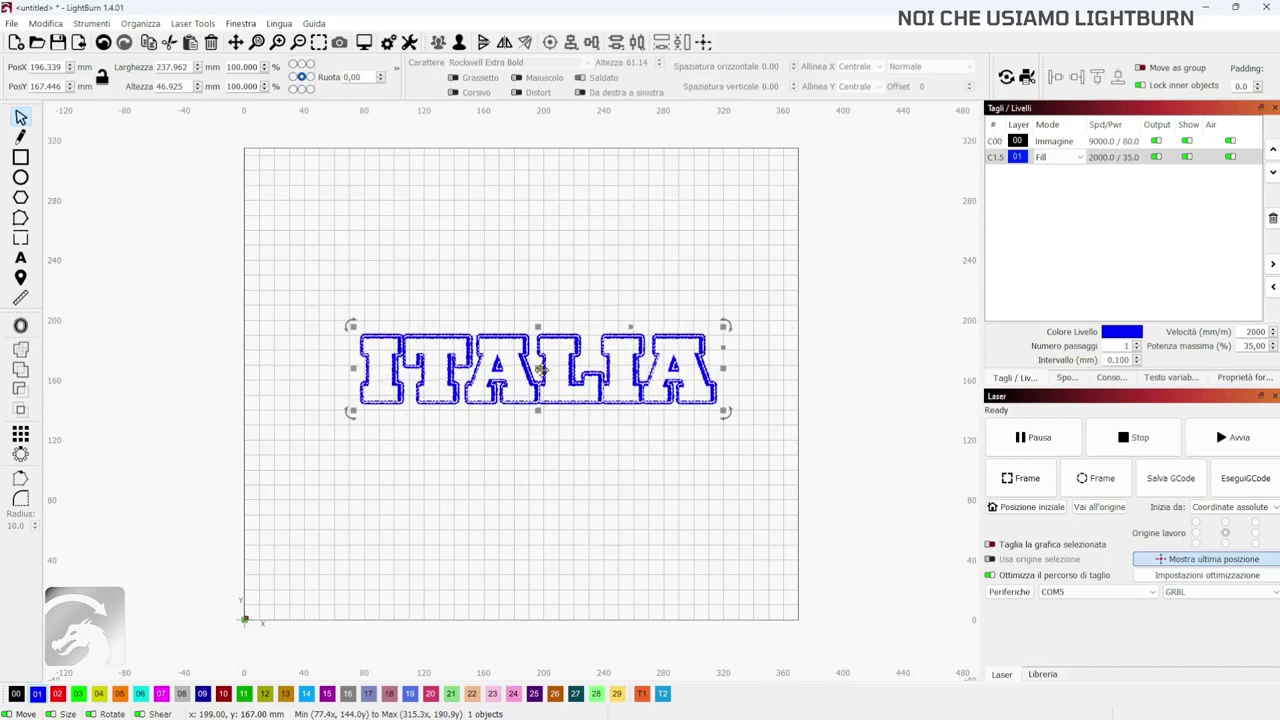
Duplicate the ITALIA group, placing one at about X 196, Y 52 and the other at about X 191, Y 225.
{"action": "right_click", "coordinate": [538, 369]}
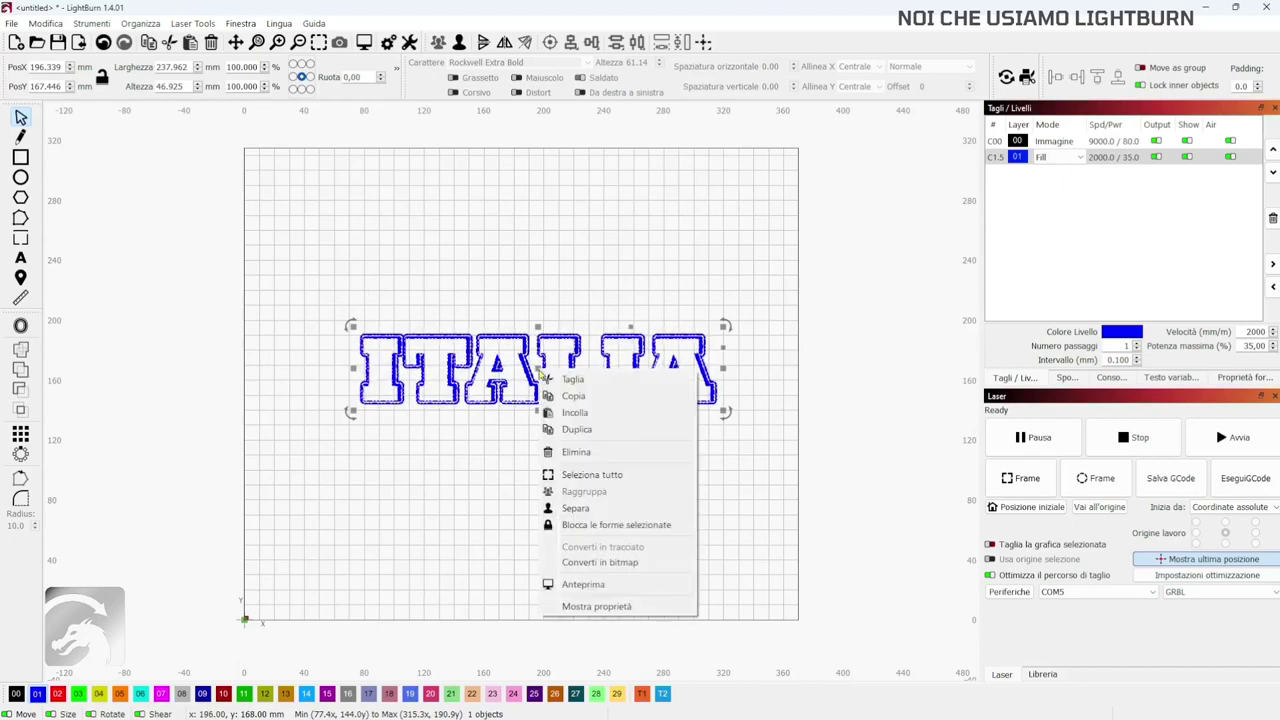
{"action": "left_click", "coordinate": [545, 427]}
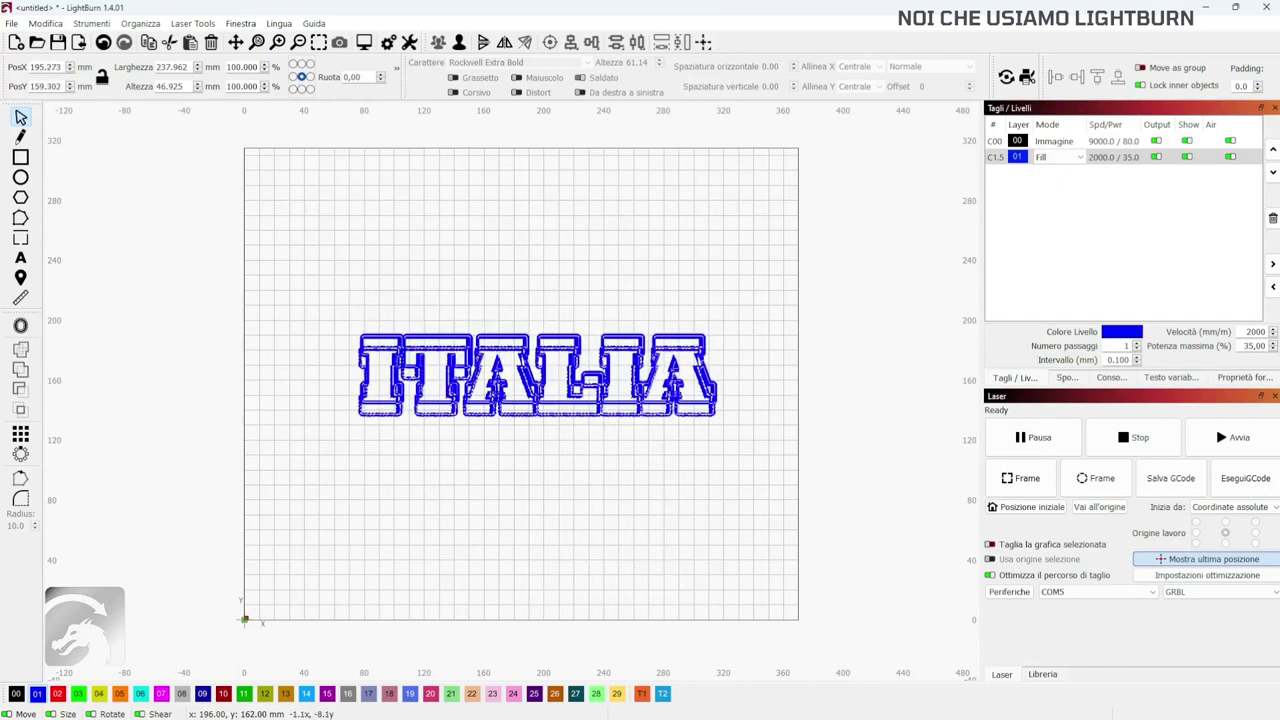
{"action": "left_click_drag", "start_coordinate": [538, 369], "coordinate": [540, 551]}
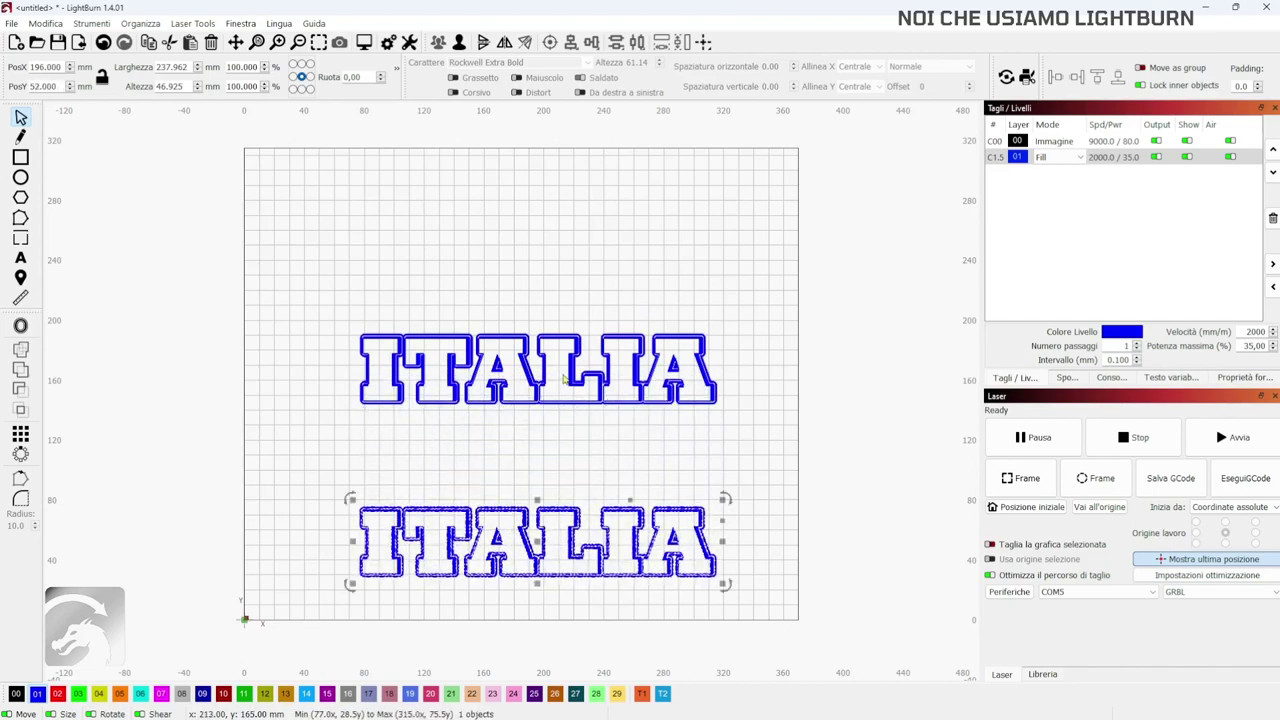
{"action": "left_click", "coordinate": [565, 378]}
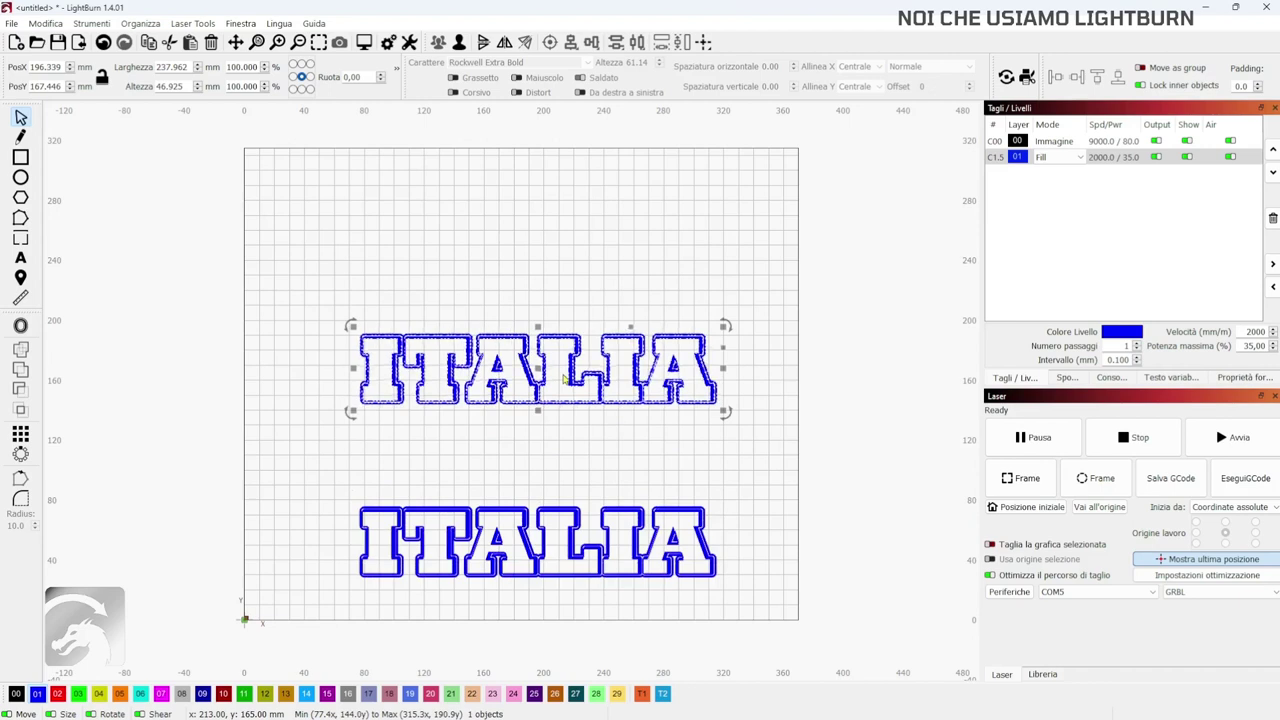
{"action": "left_click_drag", "start_coordinate": [538, 366], "coordinate": [532, 289]}
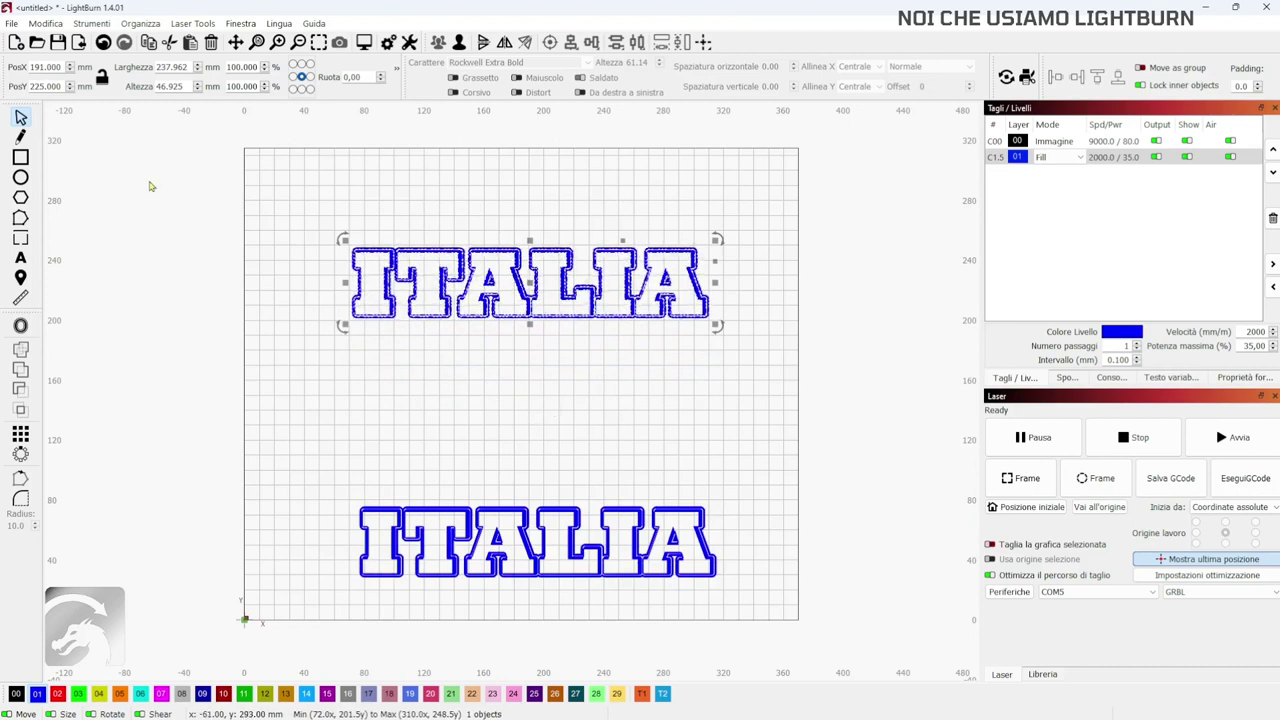
Try a 4-point warp on the upper ITALIA group by spreading its two right-hand corners apart vertically, and undo it.
{"action": "left_click", "coordinate": [100, 24]}
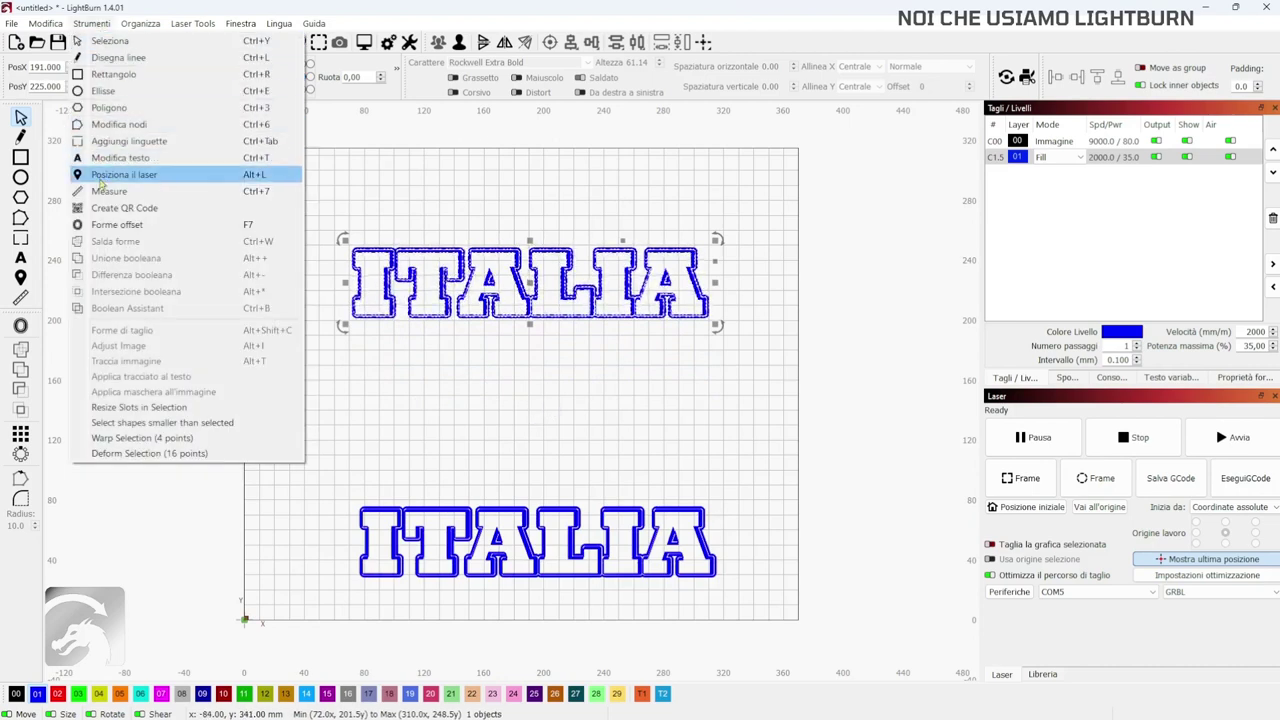
{"action": "left_click", "coordinate": [179, 444]}
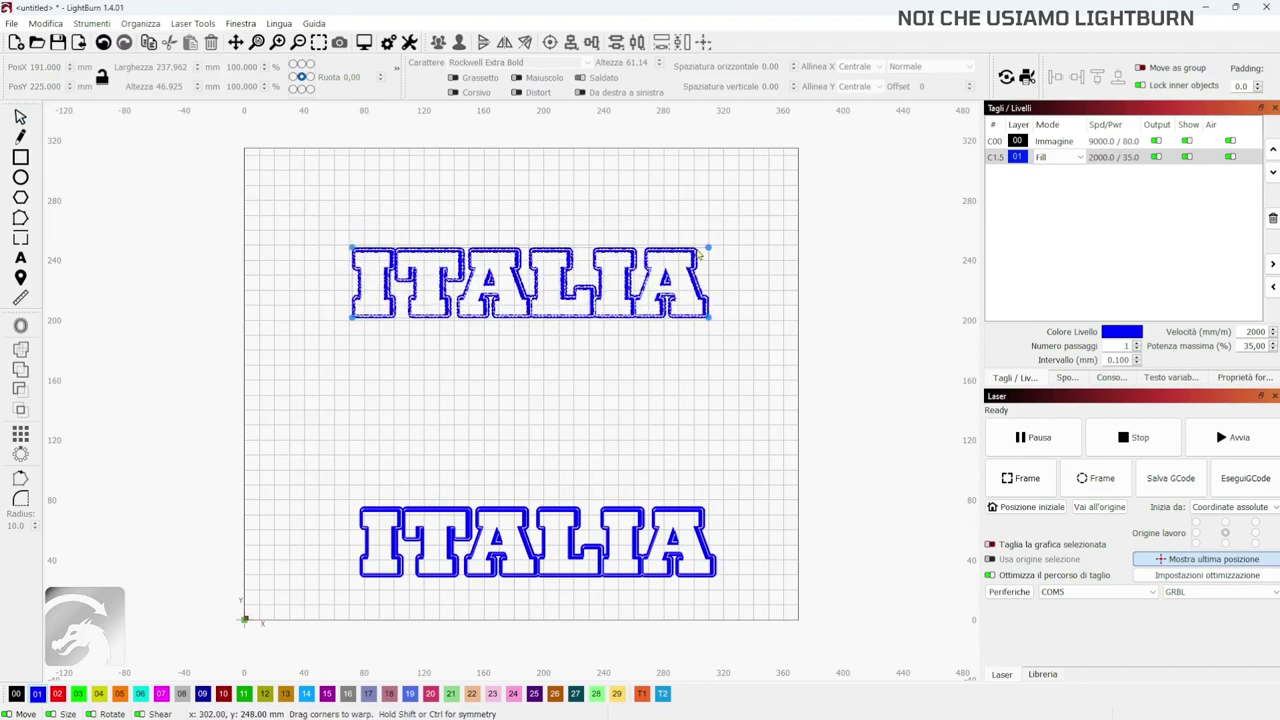
{"action": "left_click_drag", "start_coordinate": [708, 246], "coordinate": [711, 253]}
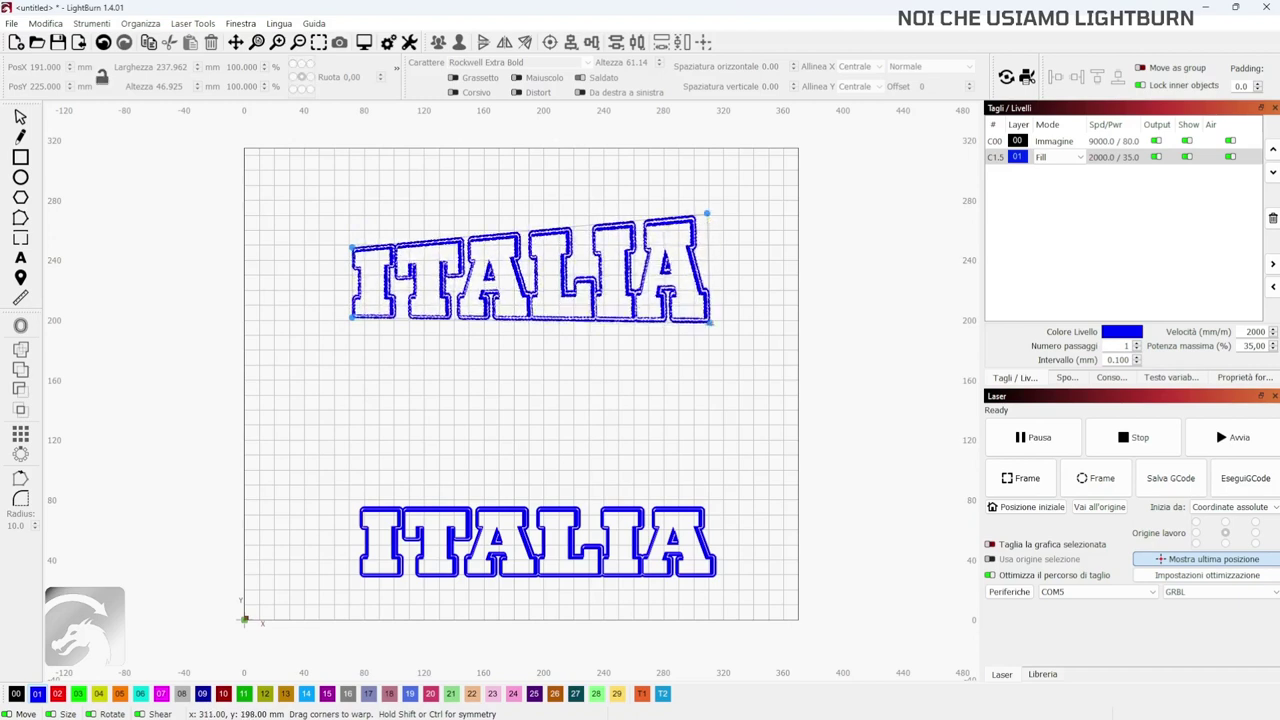
{"action": "left_click_drag", "start_coordinate": [709, 345], "coordinate": [708, 346]}
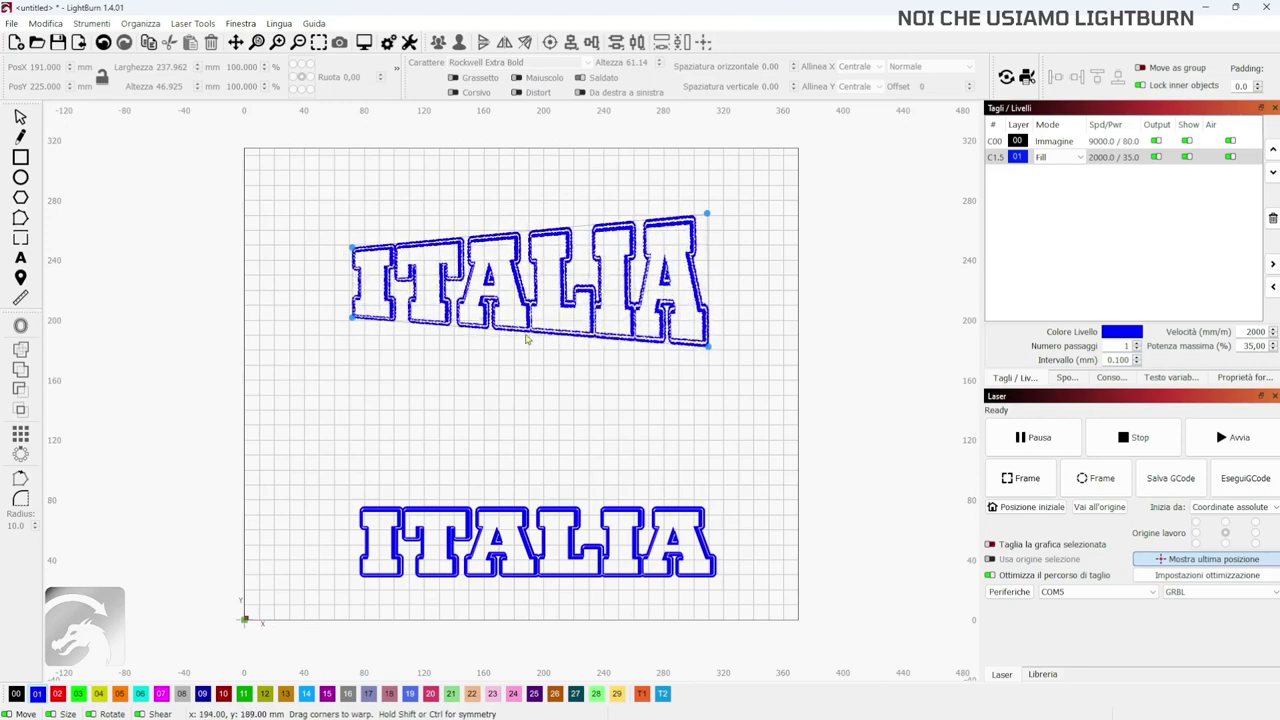
{"action": "left_click", "coordinate": [408, 209]}
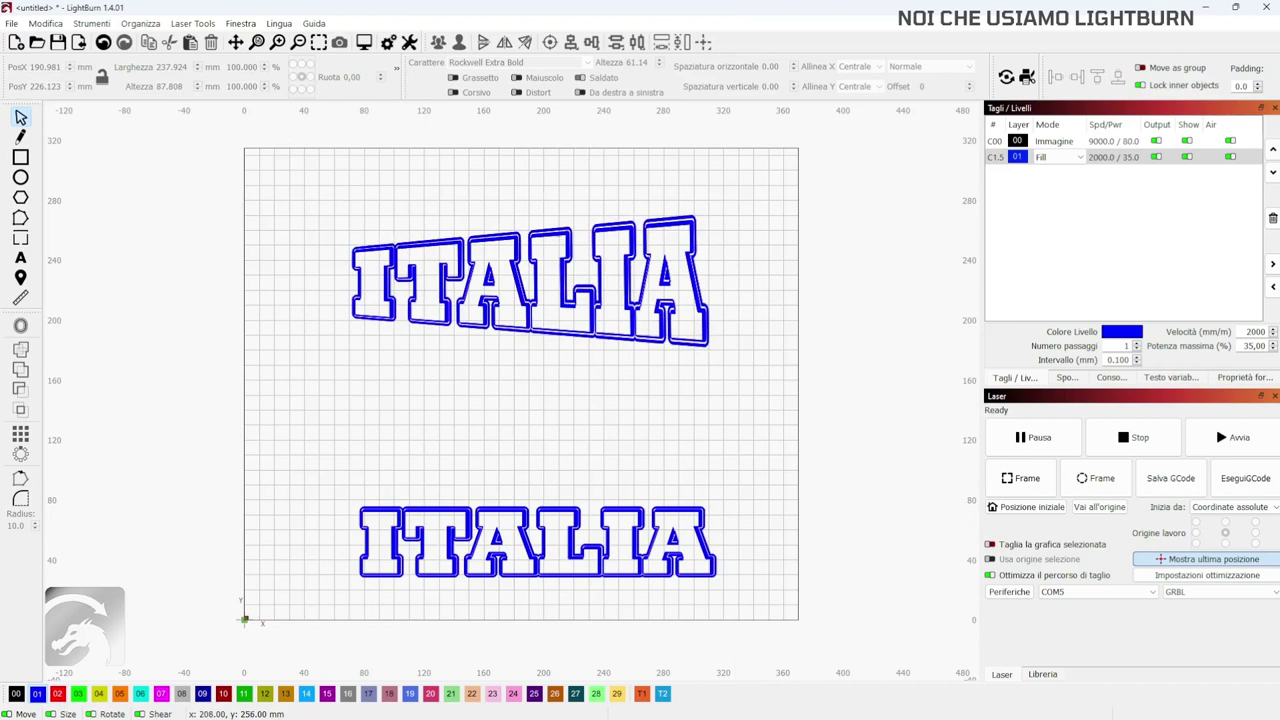
{"action": "key", "text": "ctrl+z"}
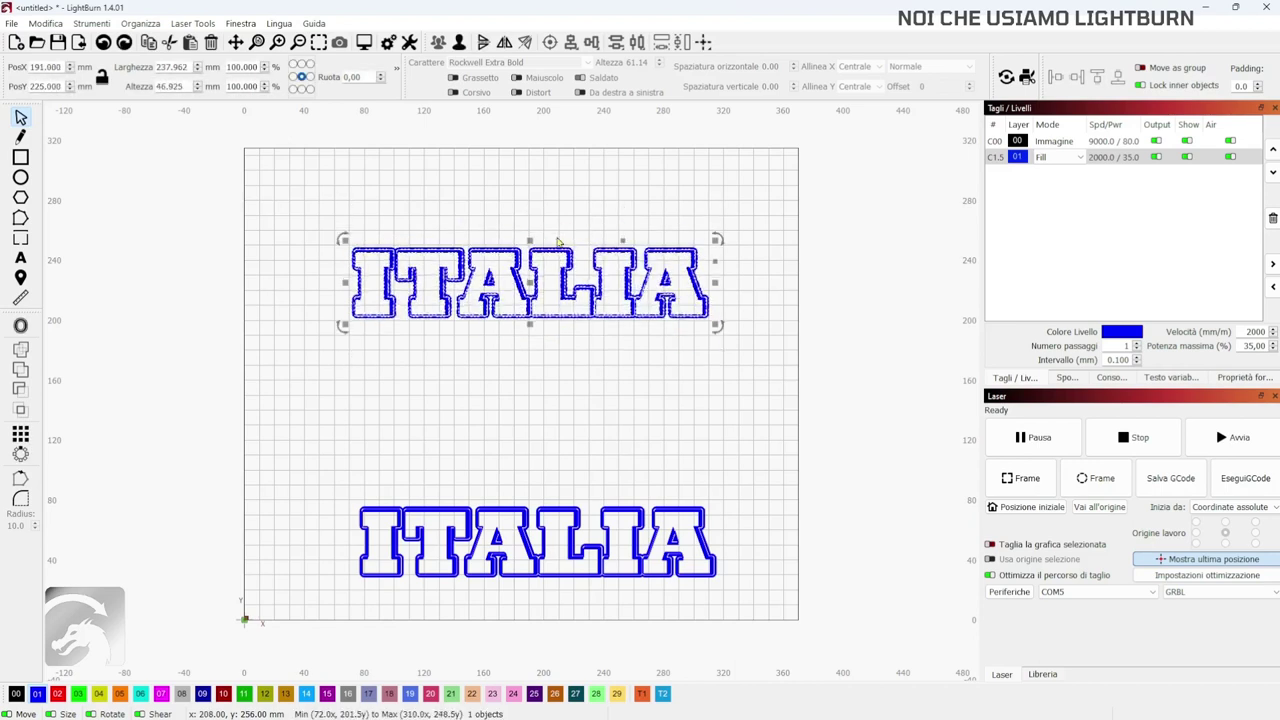
Apply a 4-point warp to the upper ITALIA group, raising its upper corners and pulling its two lower corners downward and outward.
{"action": "left_click", "coordinate": [88, 24]}
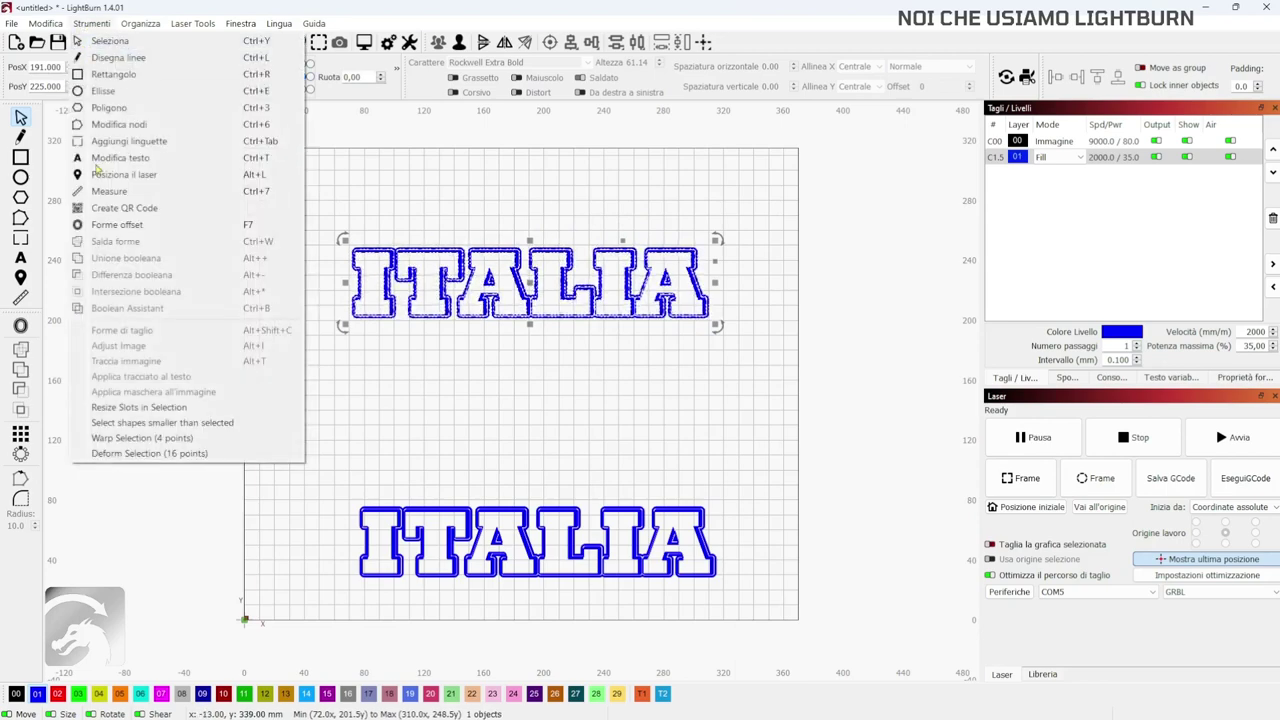
{"action": "left_click", "coordinate": [143, 440]}
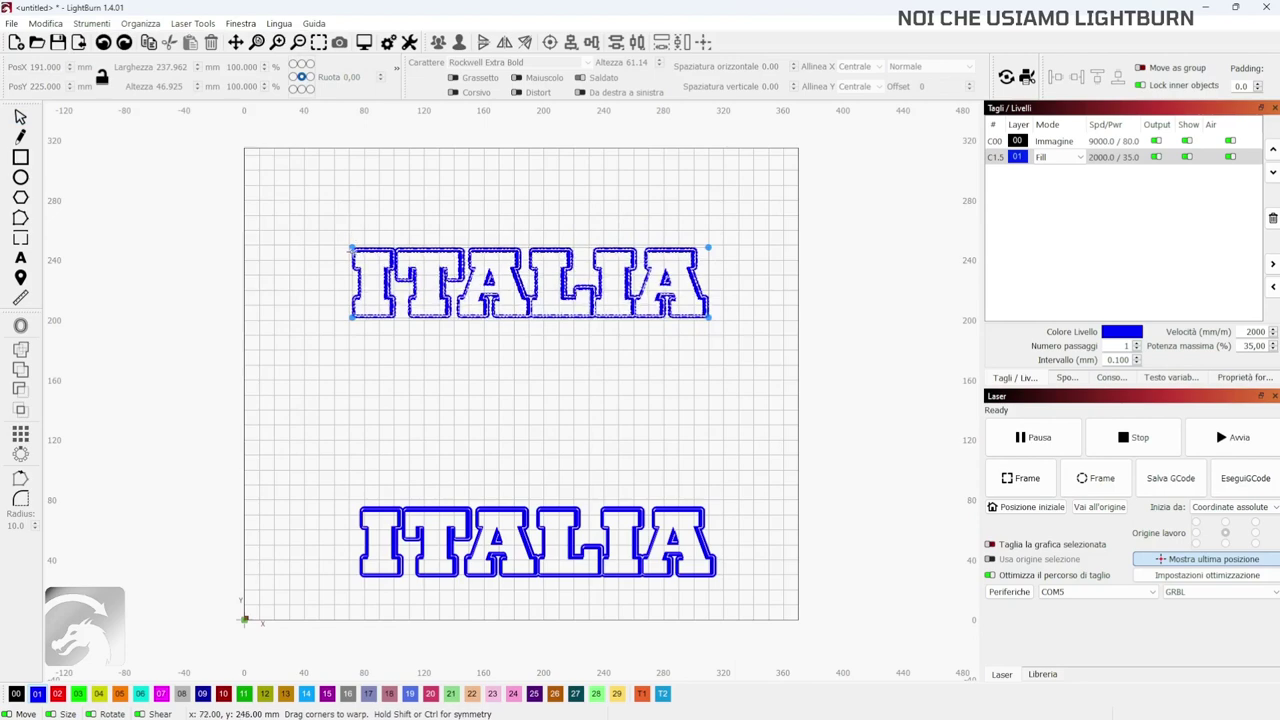
{"action": "left_click_drag", "start_coordinate": [351, 246], "coordinate": [340, 197]}
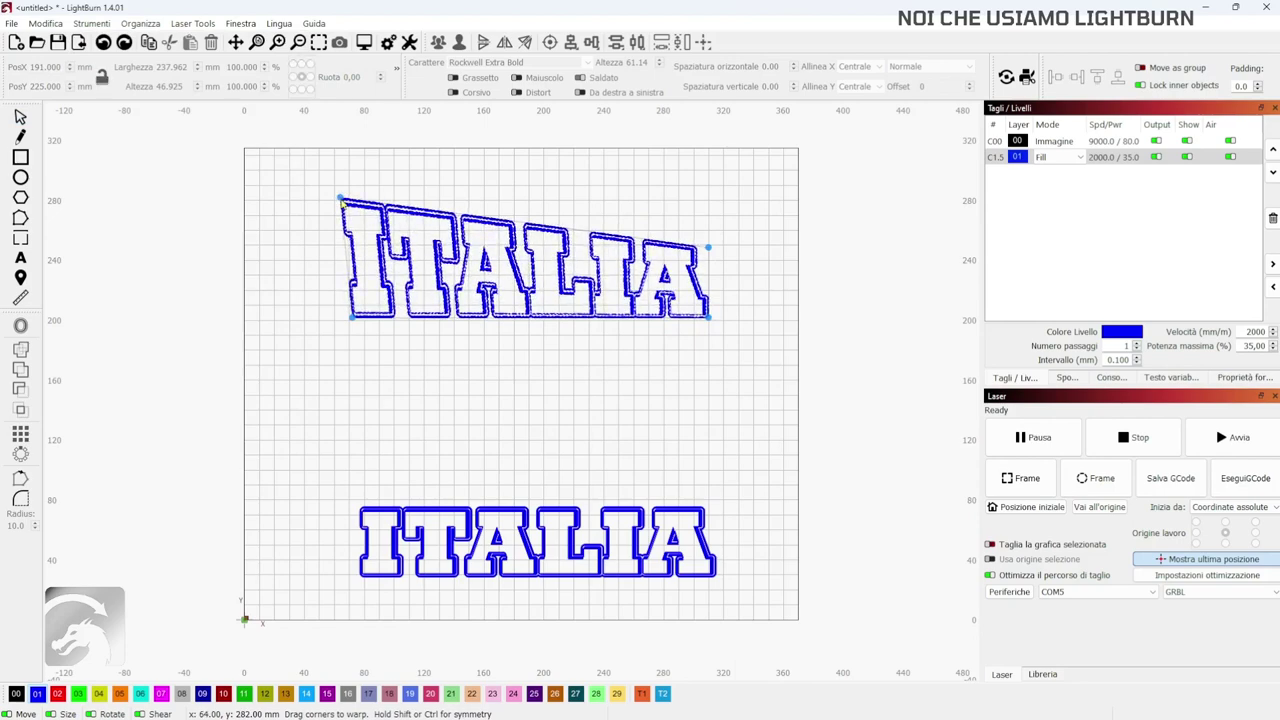
{"action": "left_click_drag", "start_coordinate": [708, 317], "coordinate": [708, 356]}
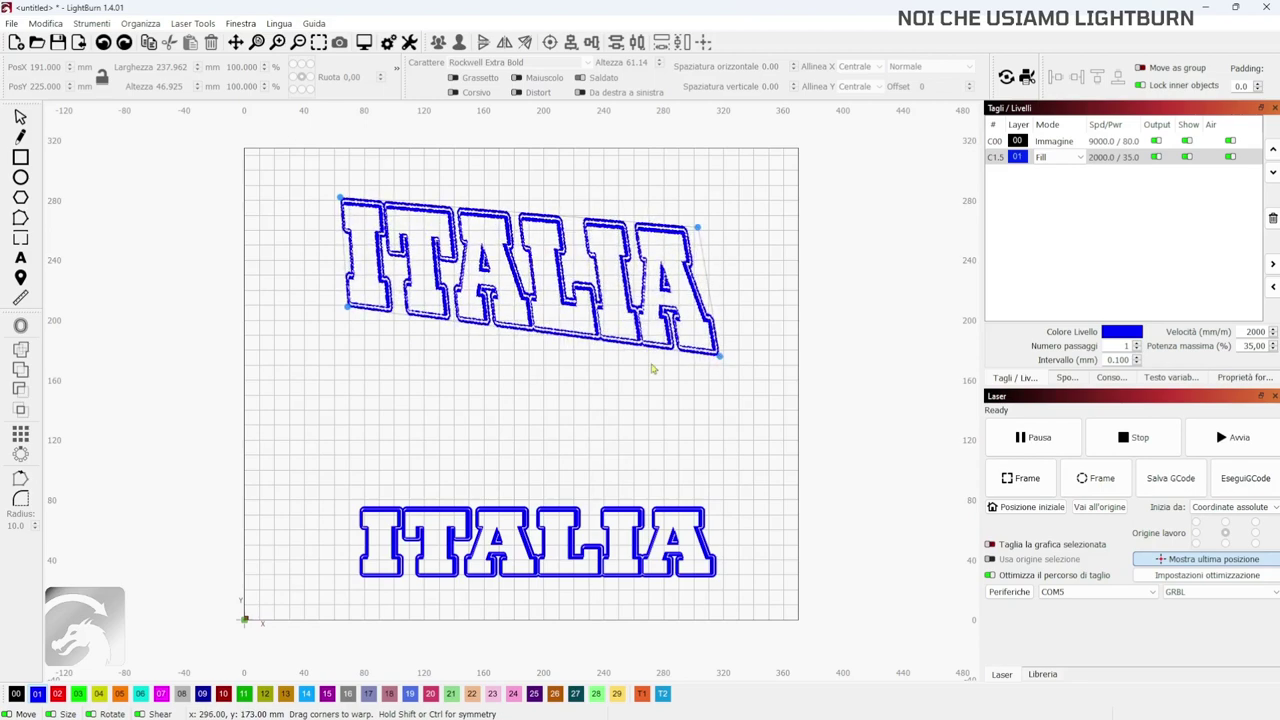
{"action": "left_click_drag", "start_coordinate": [346, 308], "coordinate": [320, 355]}
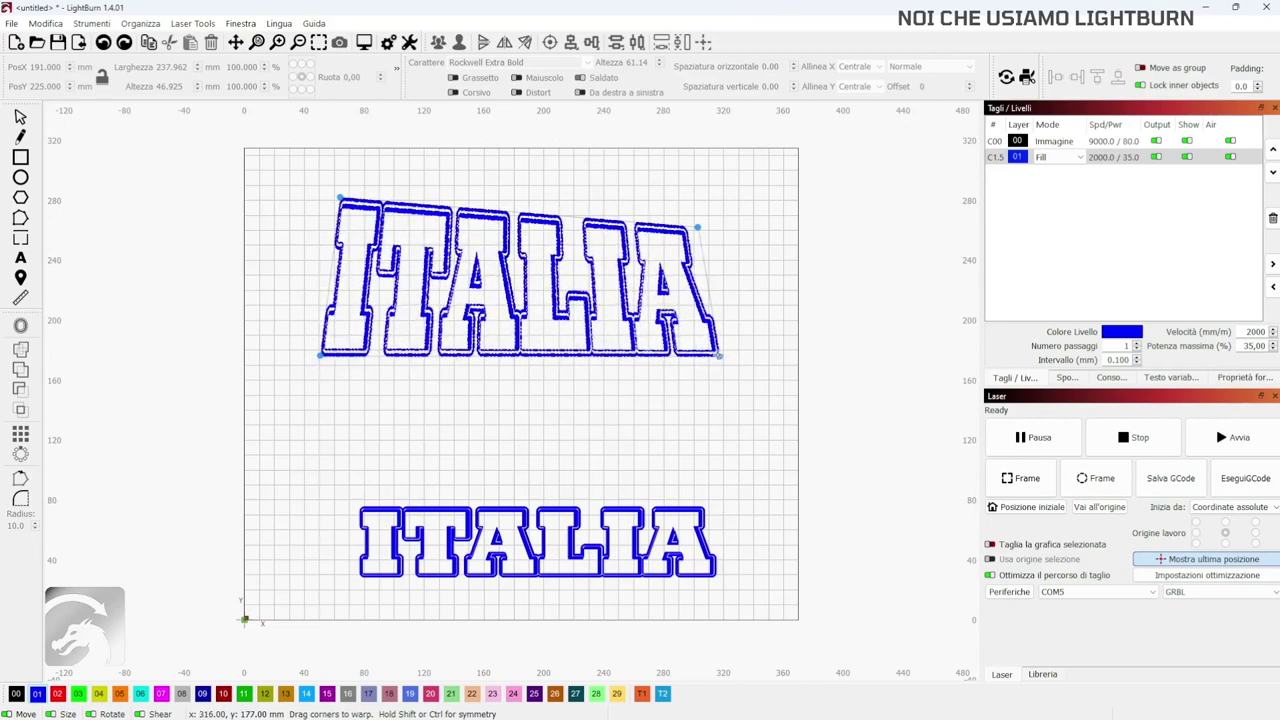
{"action": "left_click_drag", "start_coordinate": [719, 356], "coordinate": [723, 367]}
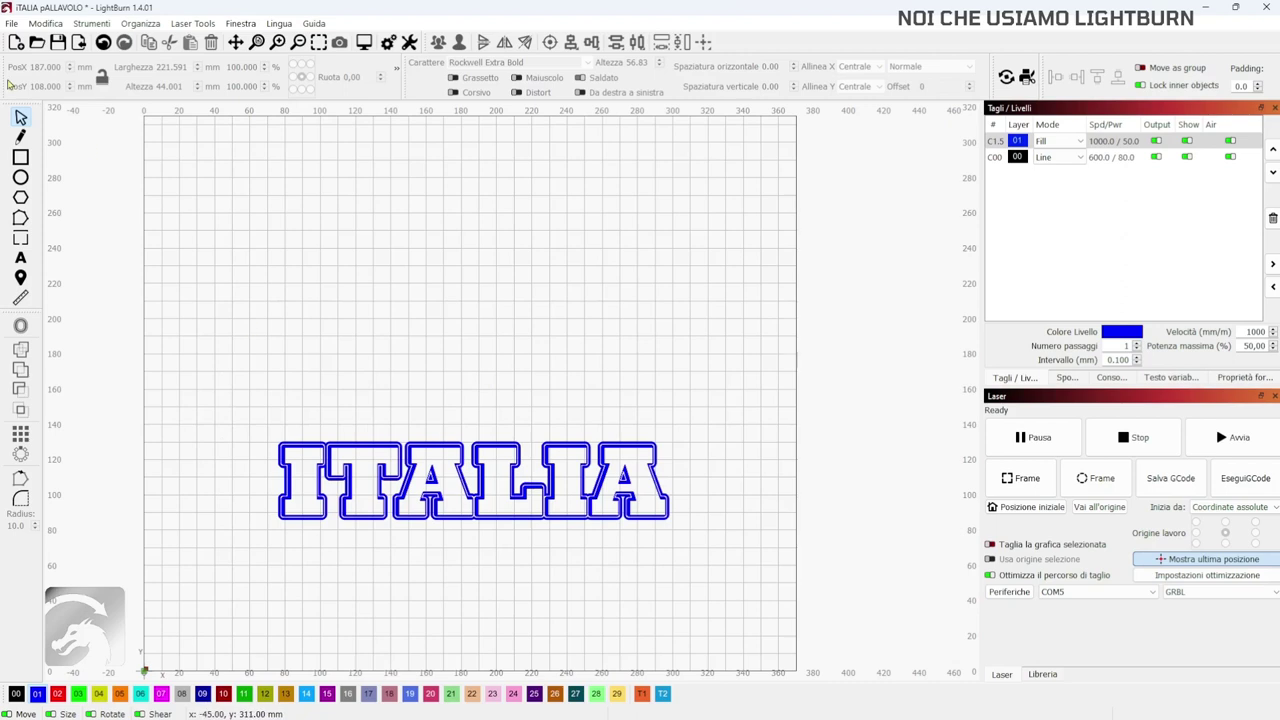
In the volleyball design file, try a 16-point deform that arches the ITALIA group's upper edge and bulges its lower edge, and undo it.
{"action": "left_click", "coordinate": [482, 477]}
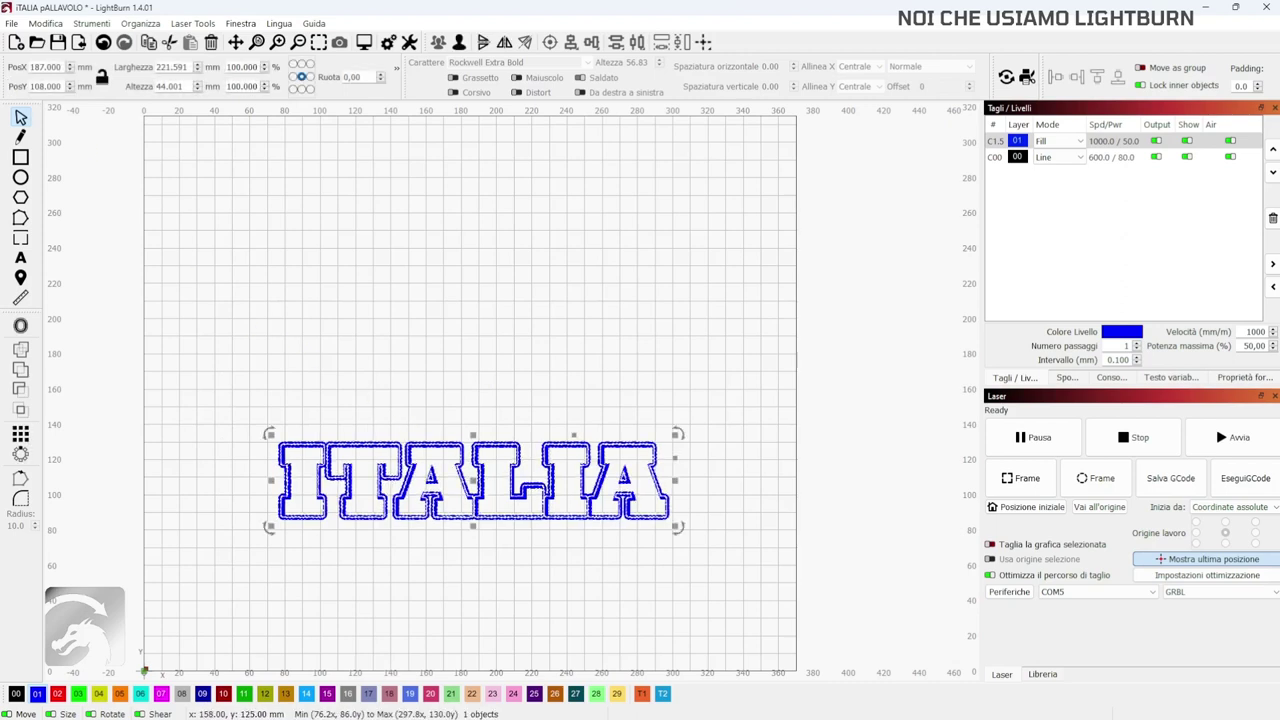
{"action": "left_click", "coordinate": [88, 26]}
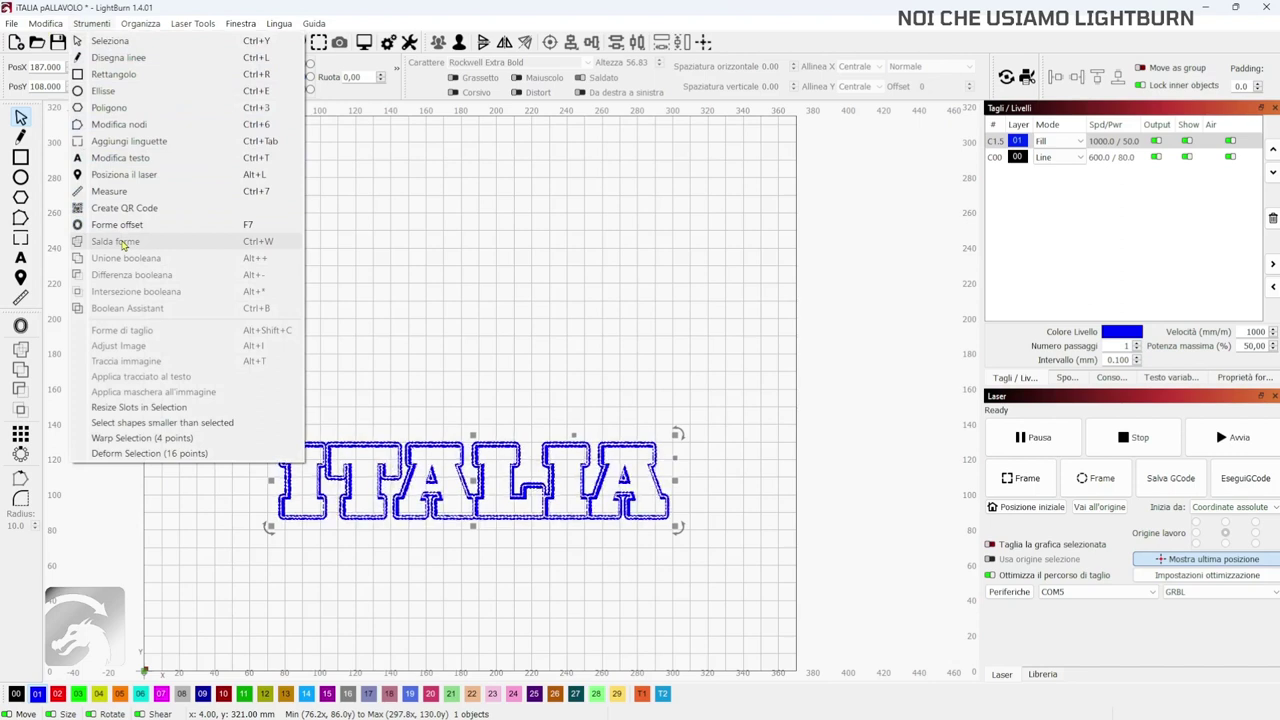
{"action": "left_click", "coordinate": [136, 458]}
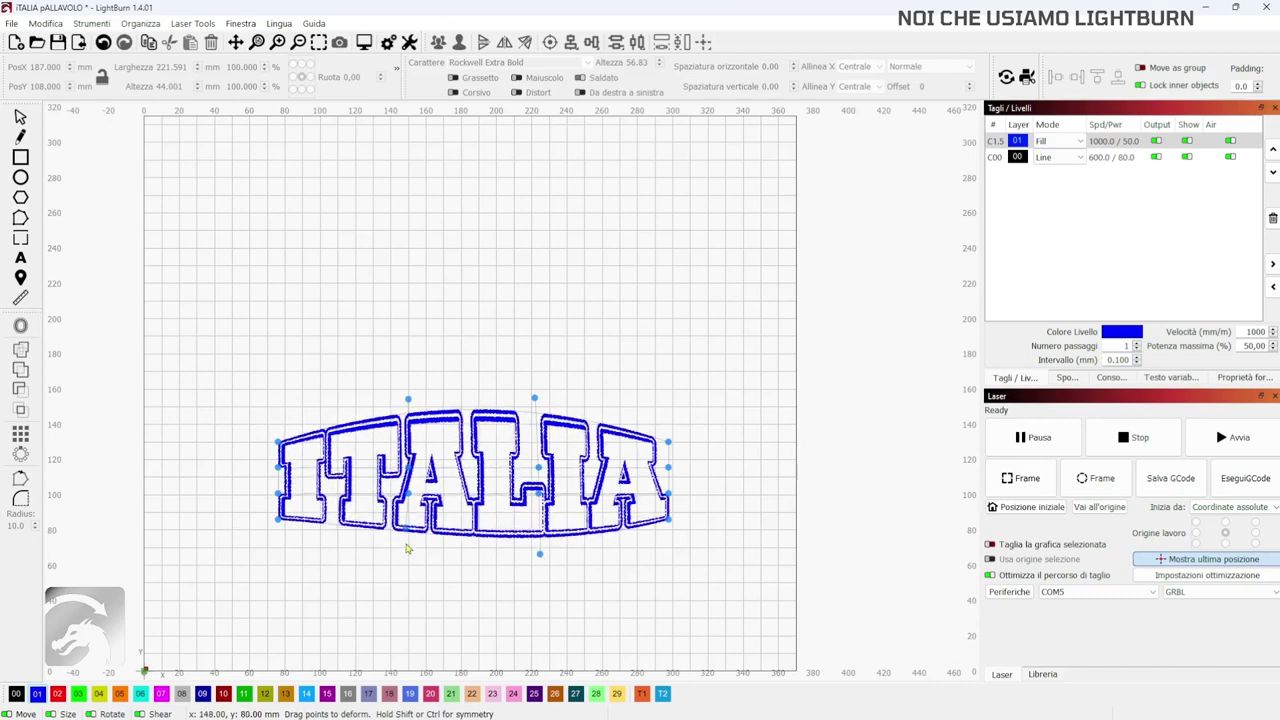
{"action": "left_click_drag", "start_coordinate": [412, 513], "coordinate": [377, 466]}
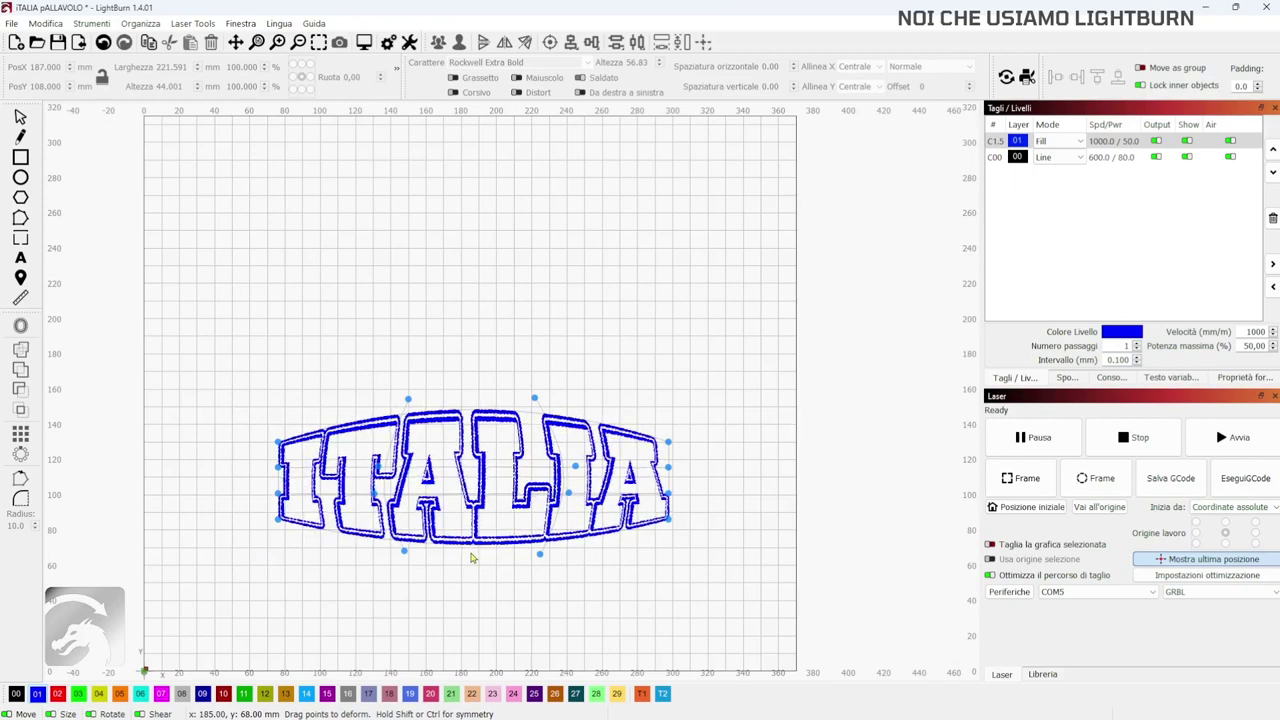
{"action": "left_click_drag", "start_coordinate": [408, 396], "coordinate": [418, 290]}
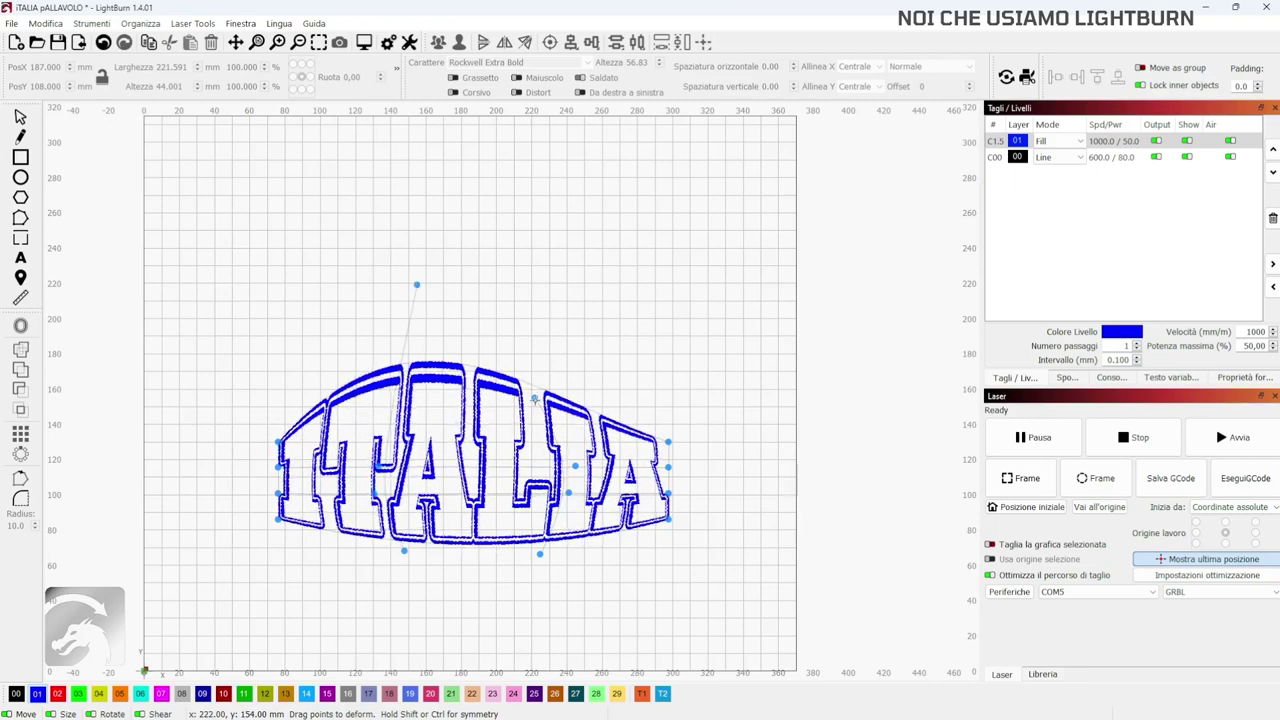
{"action": "left_click_drag", "start_coordinate": [535, 398], "coordinate": [525, 319]}
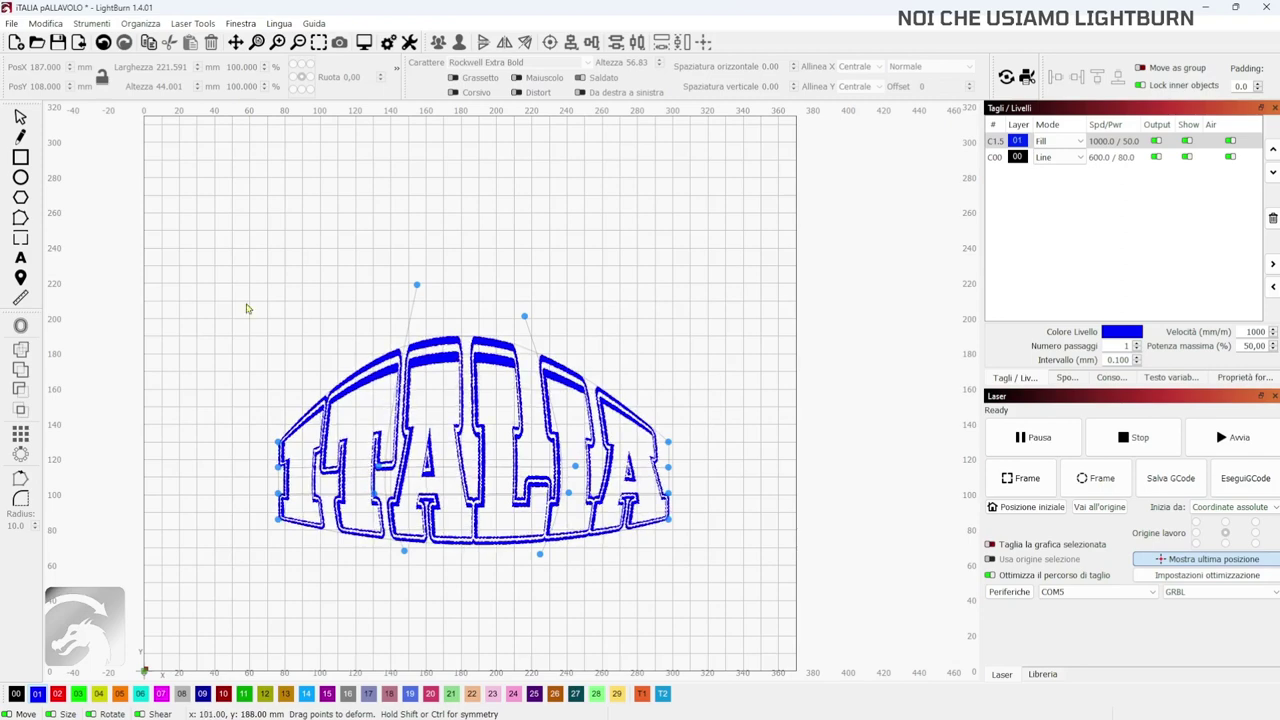
{"action": "left_click", "coordinate": [21, 117]}
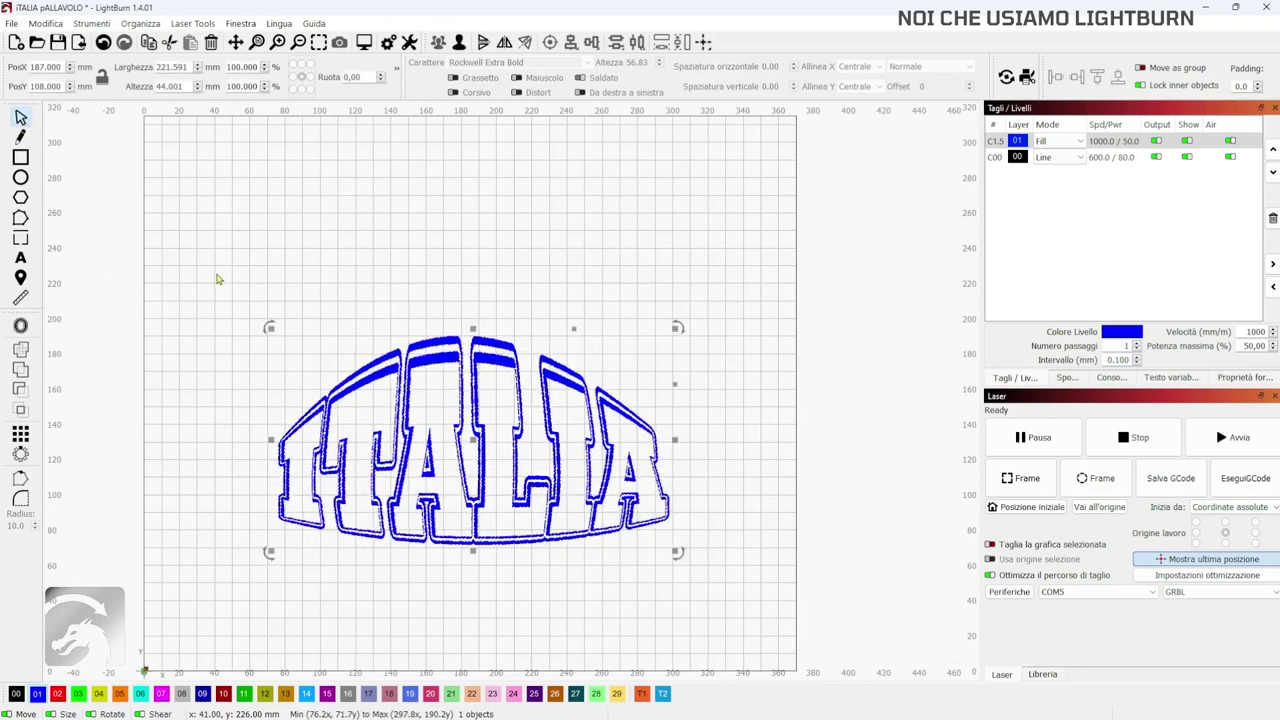
{"action": "key", "text": "ctrl+z"}
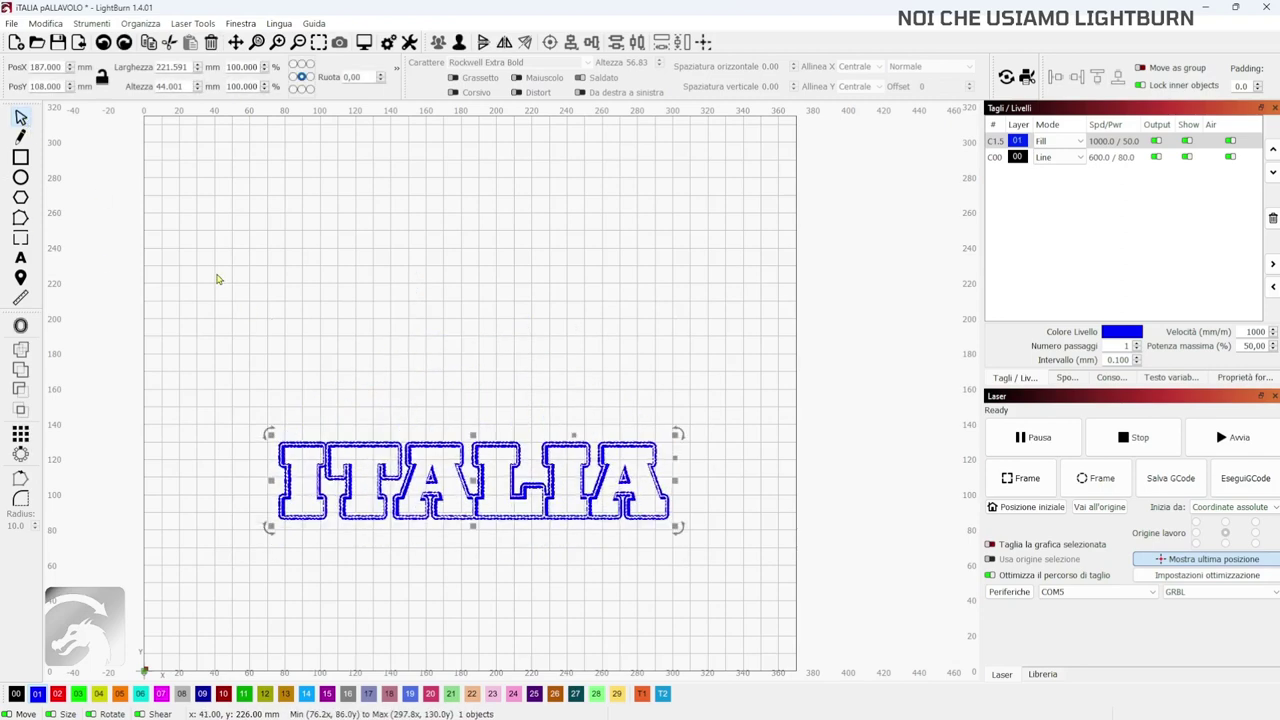
Try a 16-point deform on the ITALIA group that stretches its four outer corners up and down, and undo it.
{"action": "left_click", "coordinate": [43, 23]}
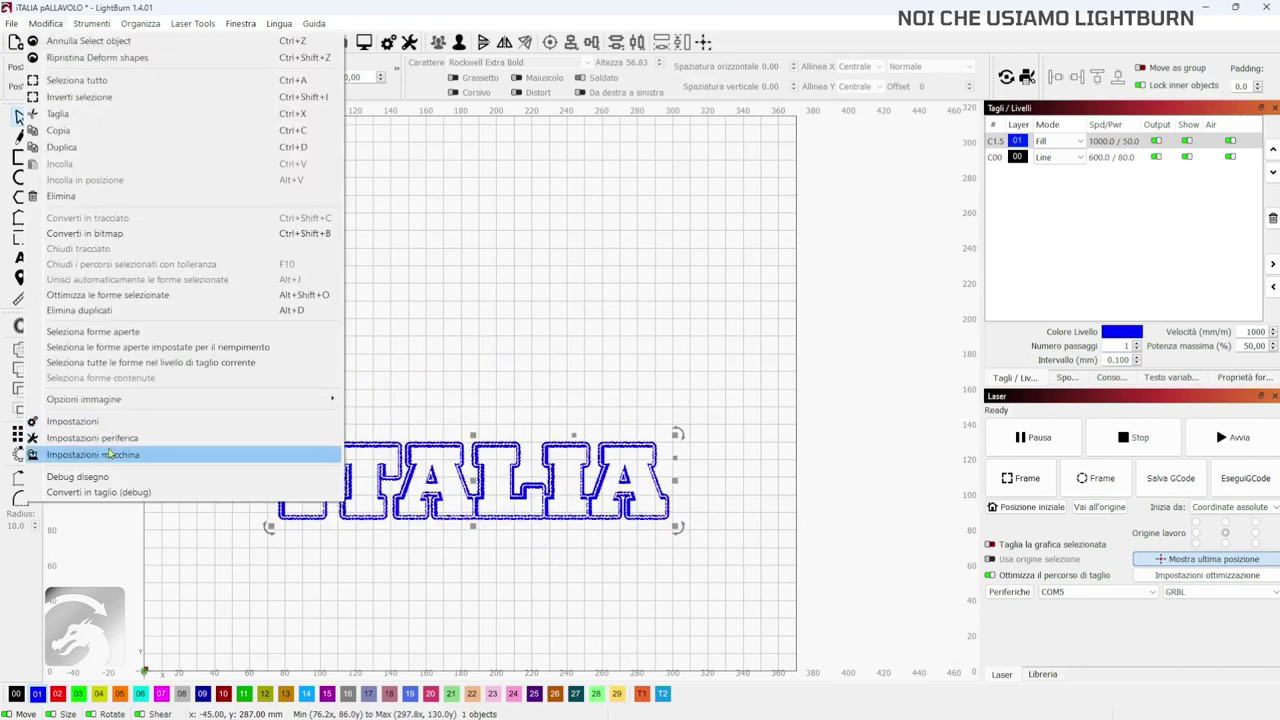
{"action": "left_click", "coordinate": [91, 23]}
{"action": "left_click", "coordinate": [92, 24]}
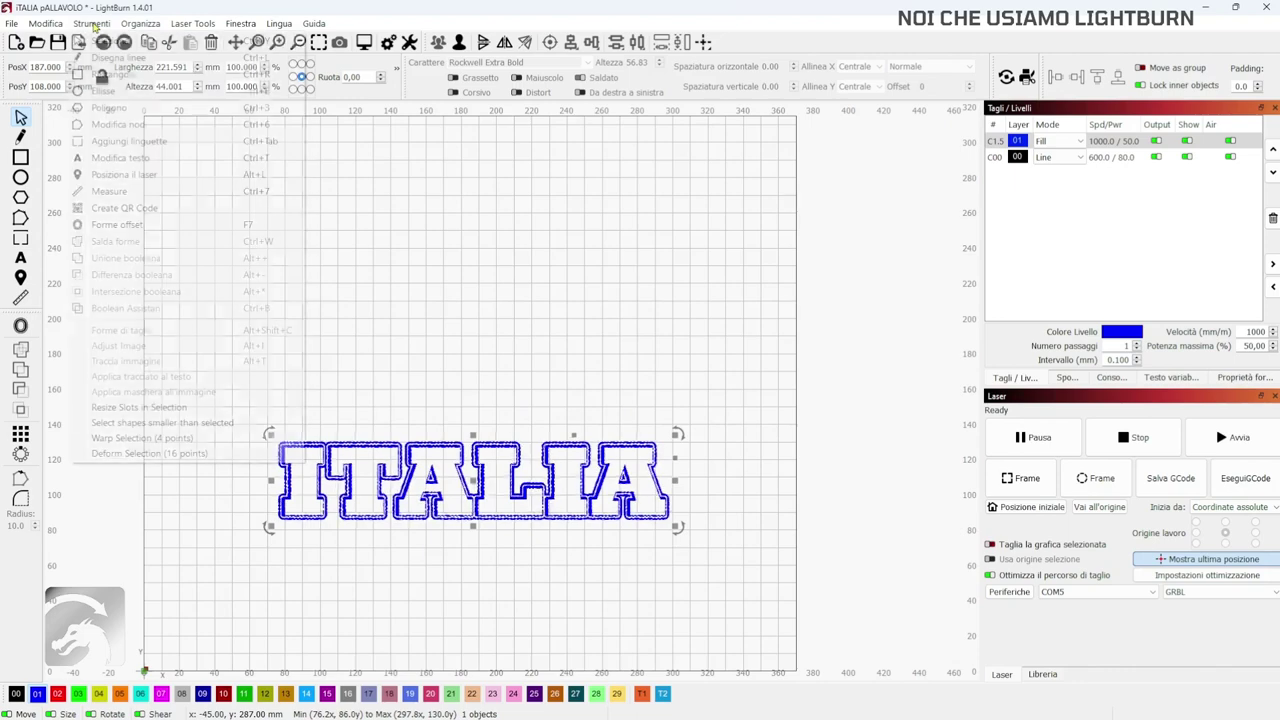
{"action": "left_click", "coordinate": [125, 455]}
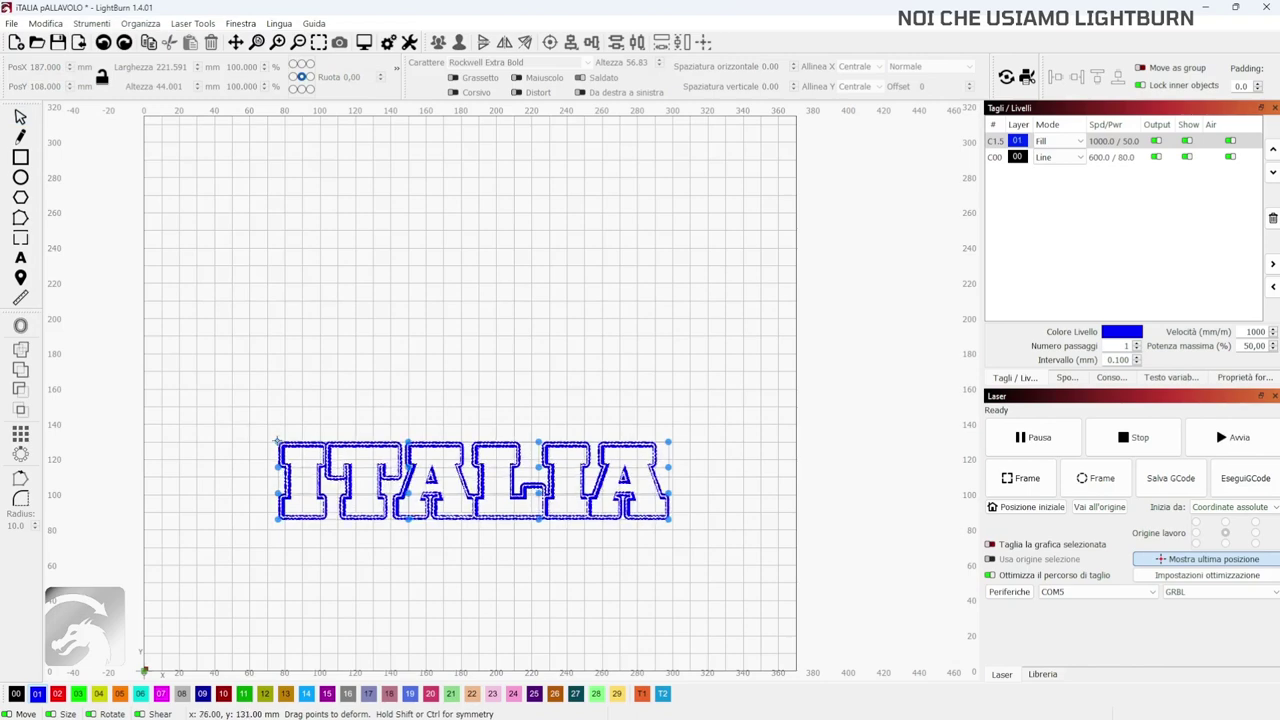
{"action": "left_click_drag", "start_coordinate": [278, 441], "coordinate": [279, 327]}
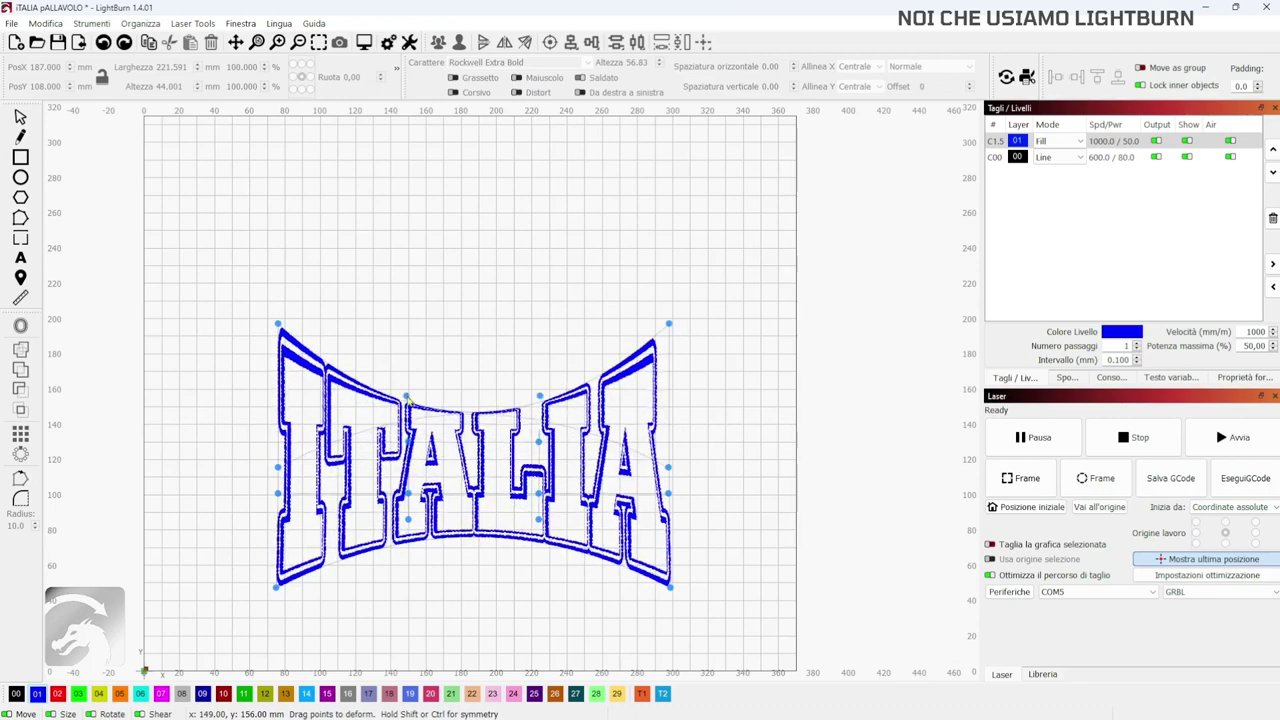
{"action": "mouse_move", "coordinate": [407, 398]}
{"action": "left_mouse_down"}
{"action": "mouse_move", "coordinate": [403, 331]}
{"action": "mouse_move", "coordinate": [402, 384]}
{"action": "left_mouse_up"}
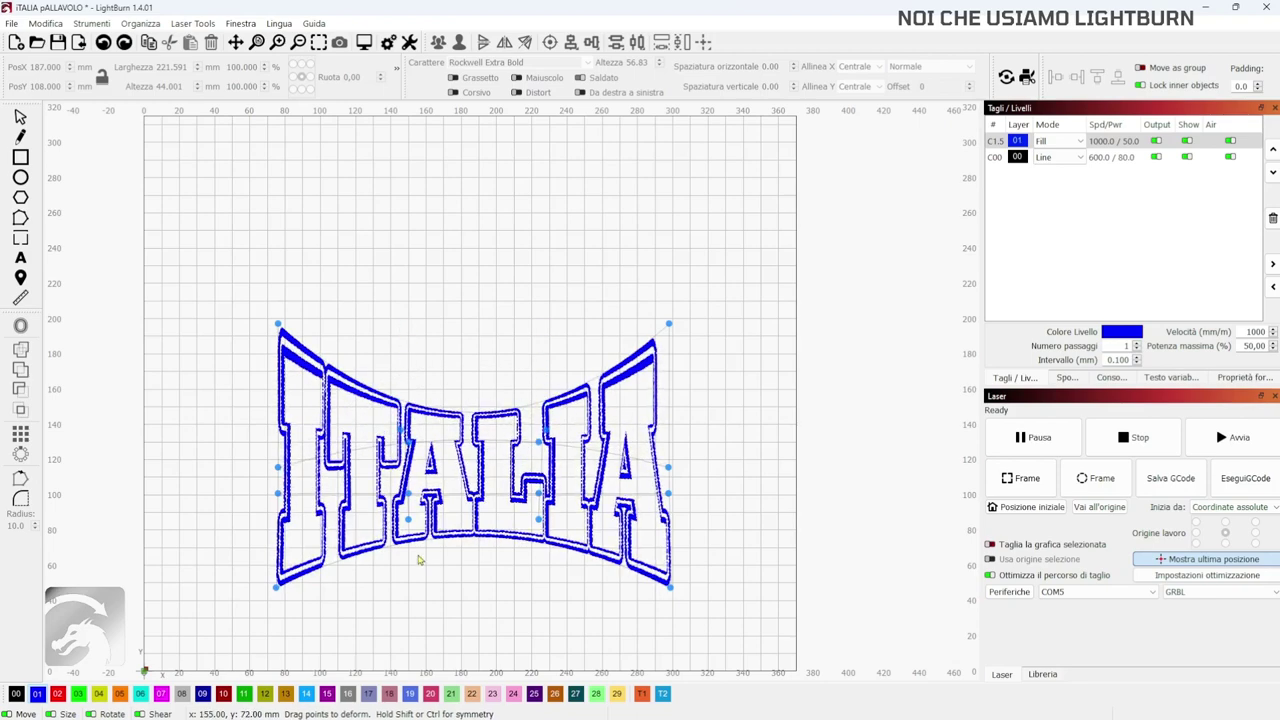
{"action": "left_click_drag", "start_coordinate": [408, 518], "coordinate": [408, 630]}
{"action": "key", "text": "Escape"}
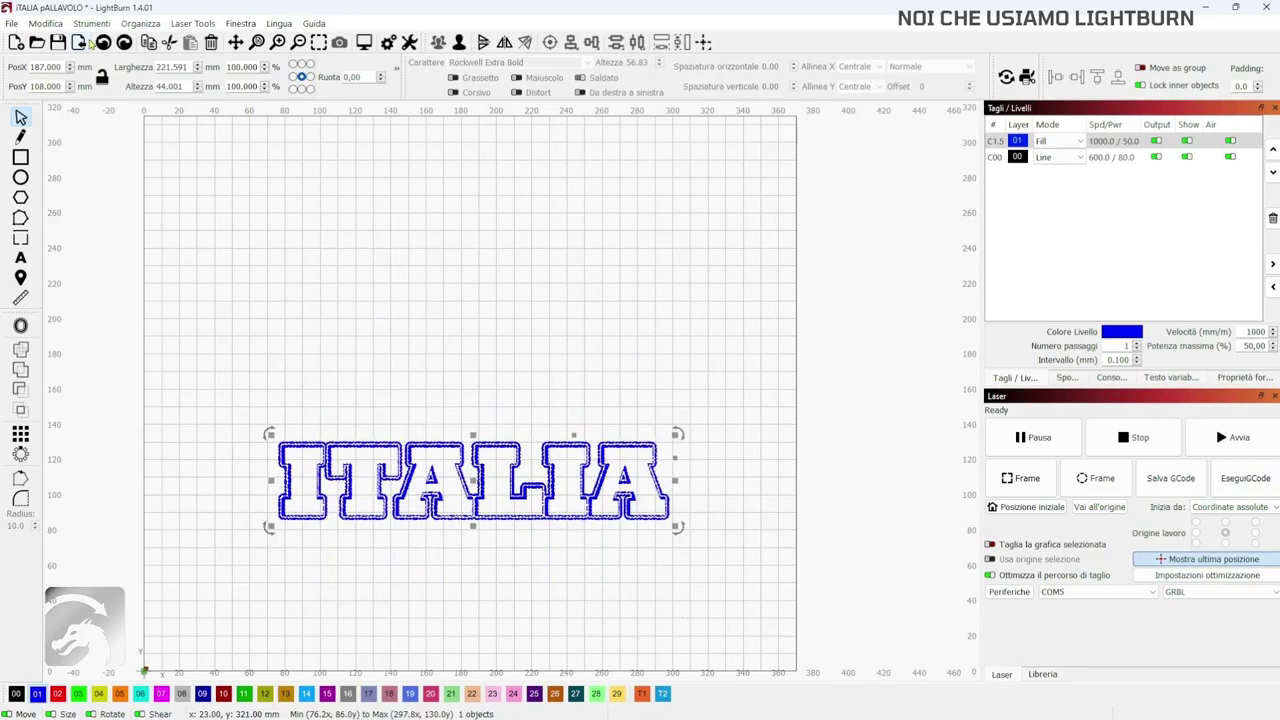
Deform the ITALIA group with 16 points, raising both upper outer corners symmetrically so the text becomes about 96 mm high with a concave upper edge.
{"action": "left_click", "coordinate": [679, 551]}
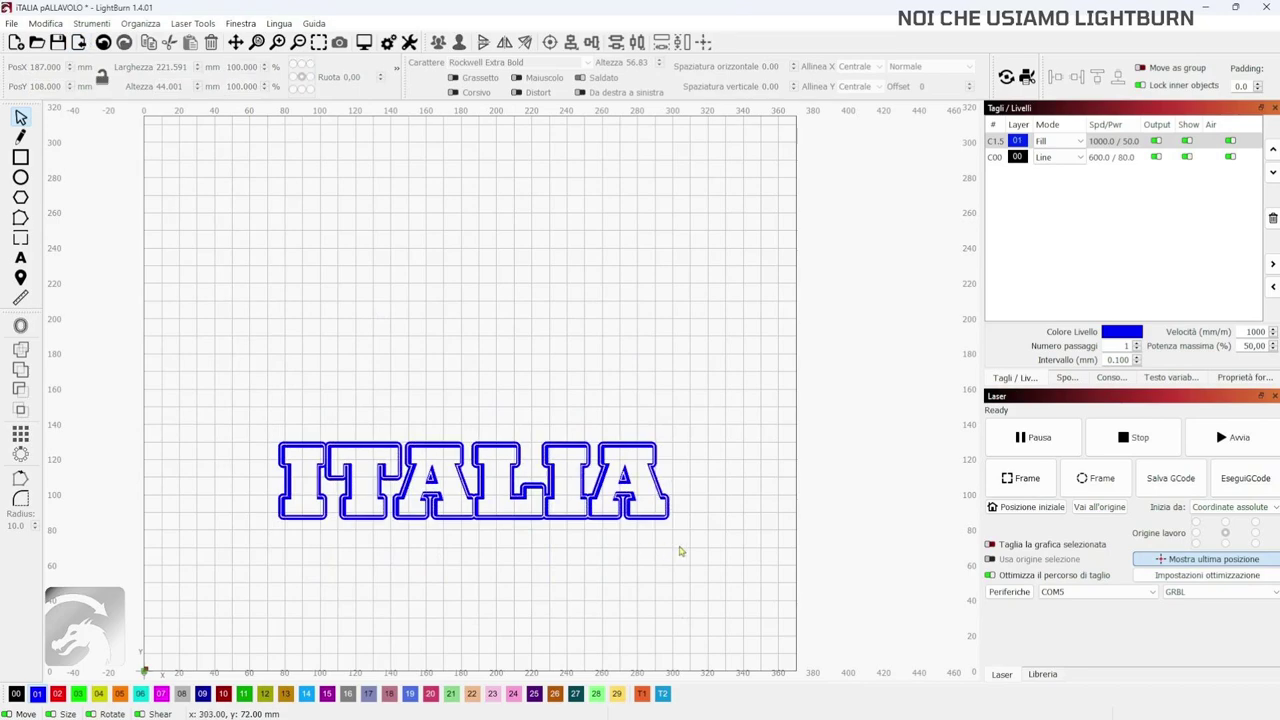
{"action": "key", "text": "ctrl+a"}
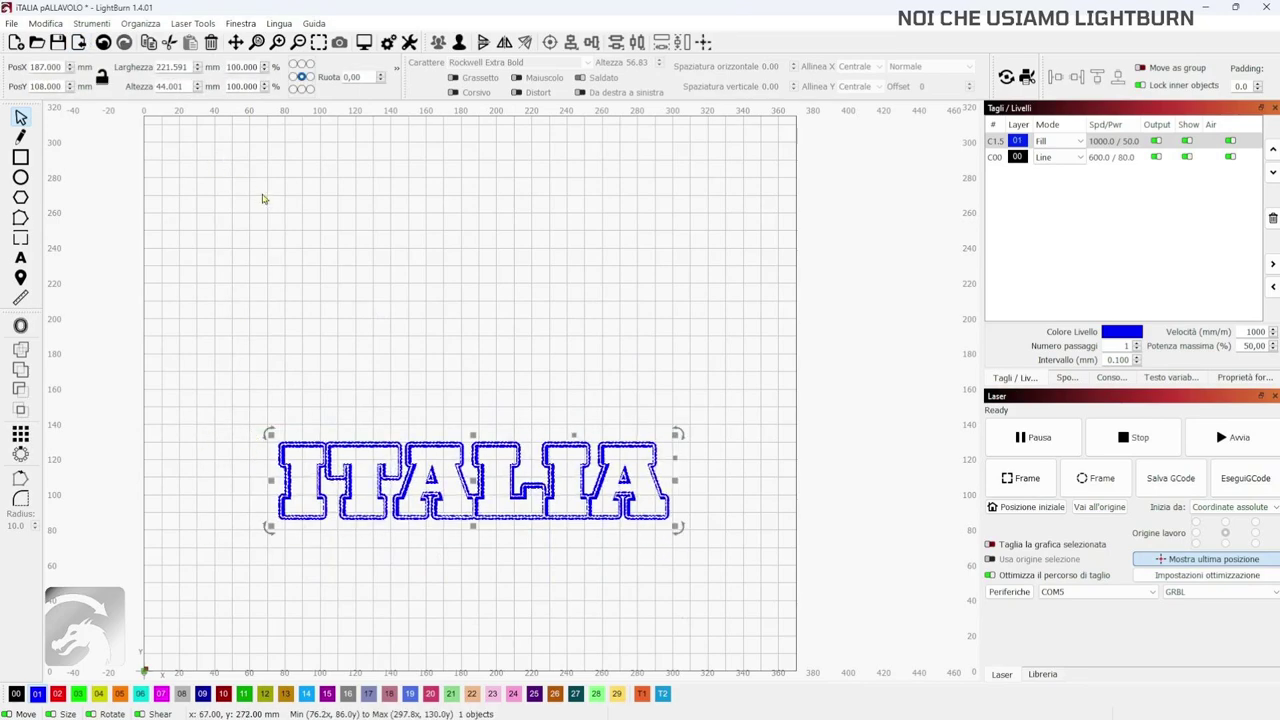
{"action": "left_click", "coordinate": [85, 23]}
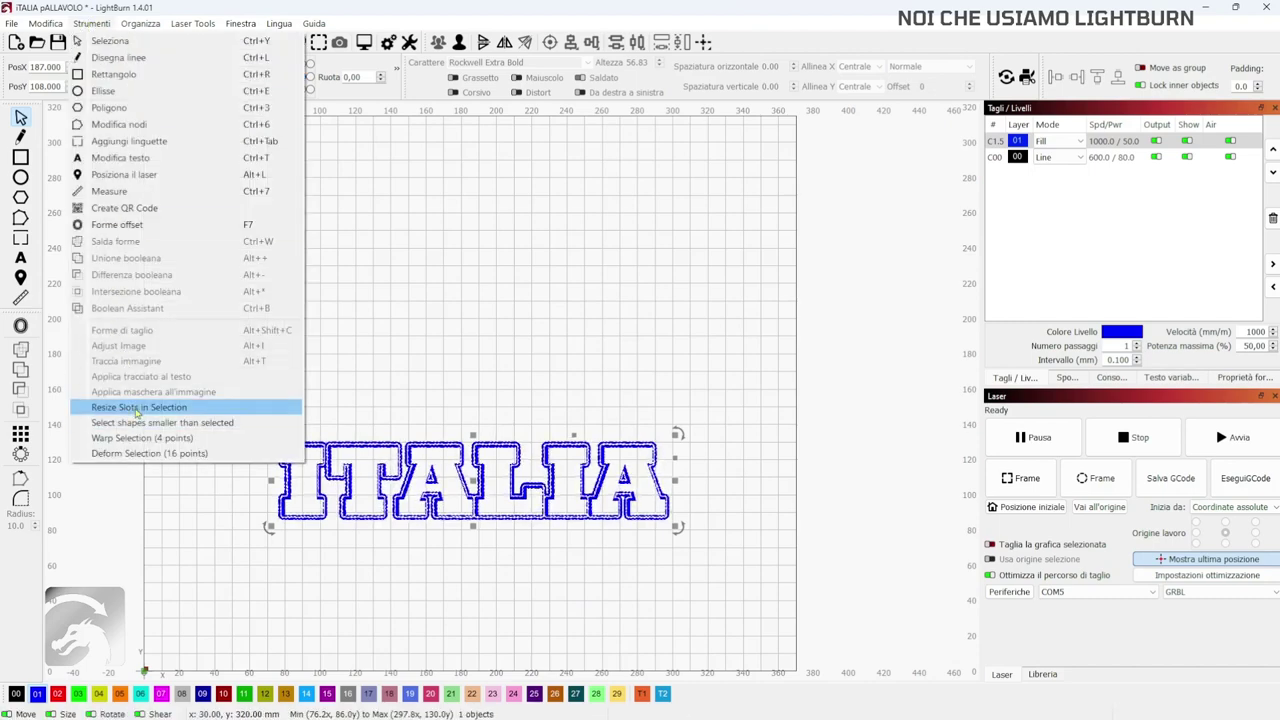
{"action": "left_click", "coordinate": [142, 453]}
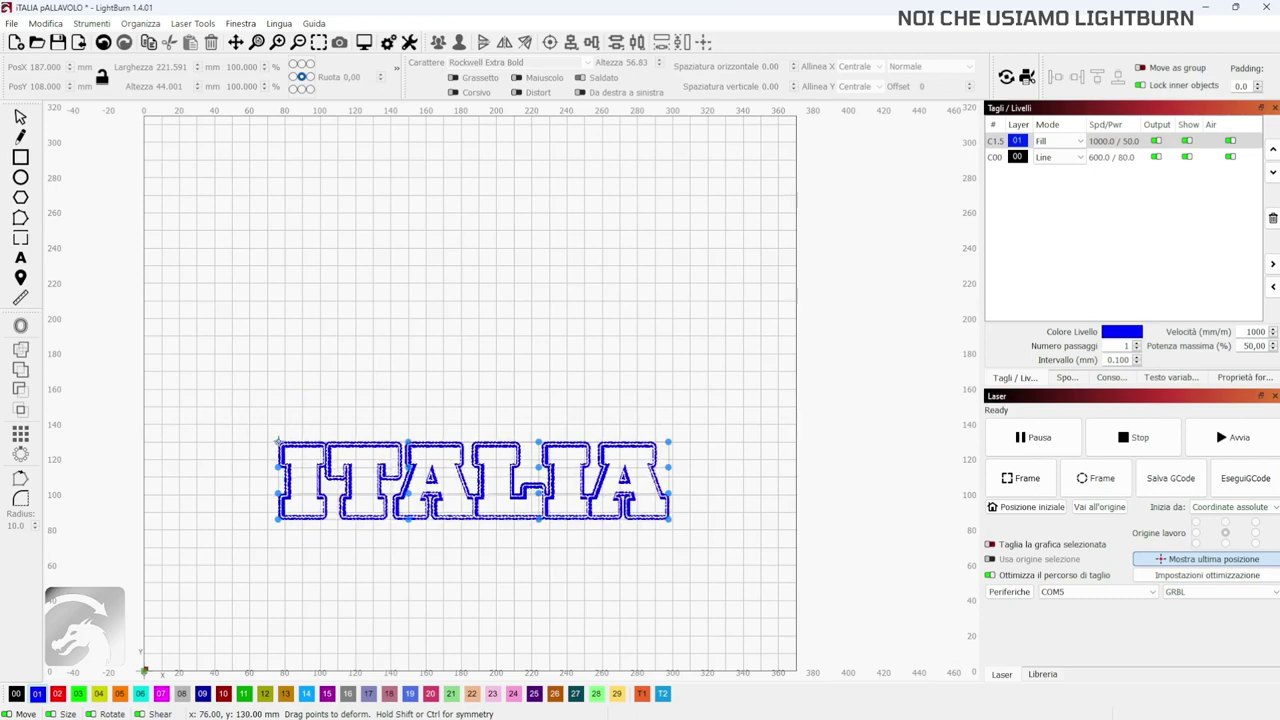
{"action": "left_click_drag", "start_coordinate": [278, 441], "coordinate": [278, 355]}
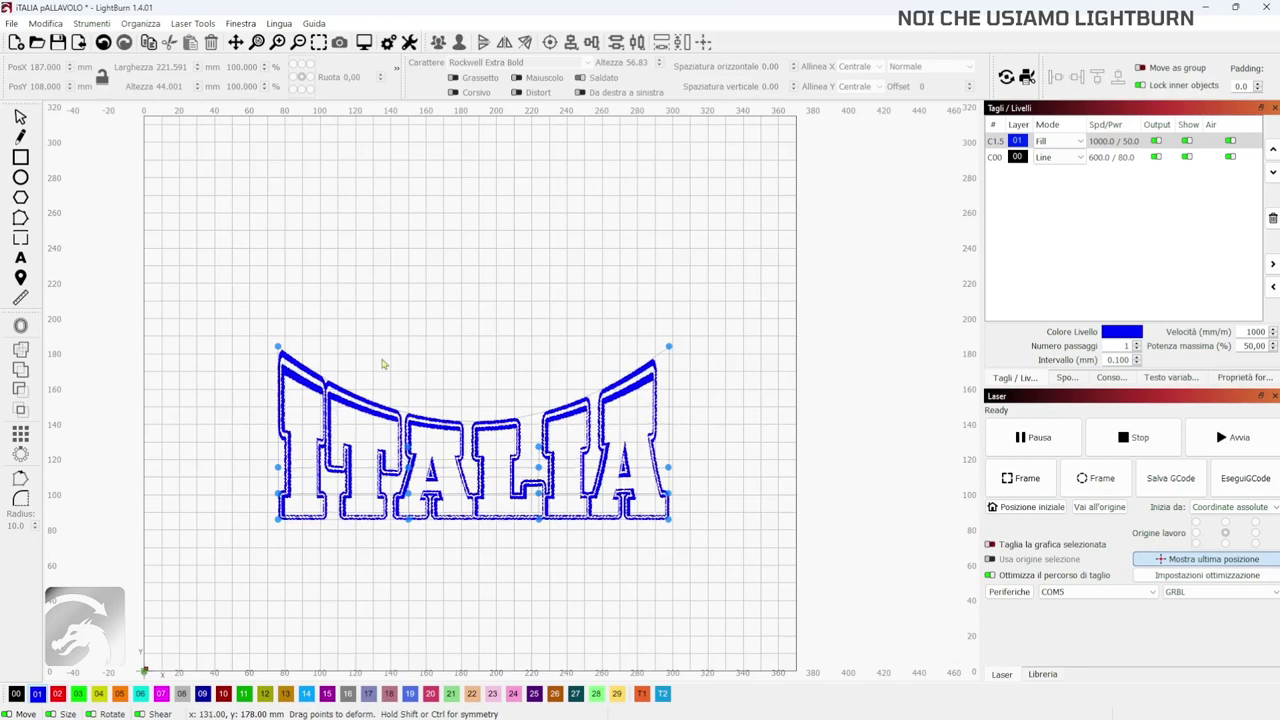
{"action": "scroll", "coordinate": [388, 364], "scroll_direction": "down", "scroll_amount": 2}
{"action": "scroll", "coordinate": [378, 362], "scroll_direction": "down", "scroll_amount": 1}
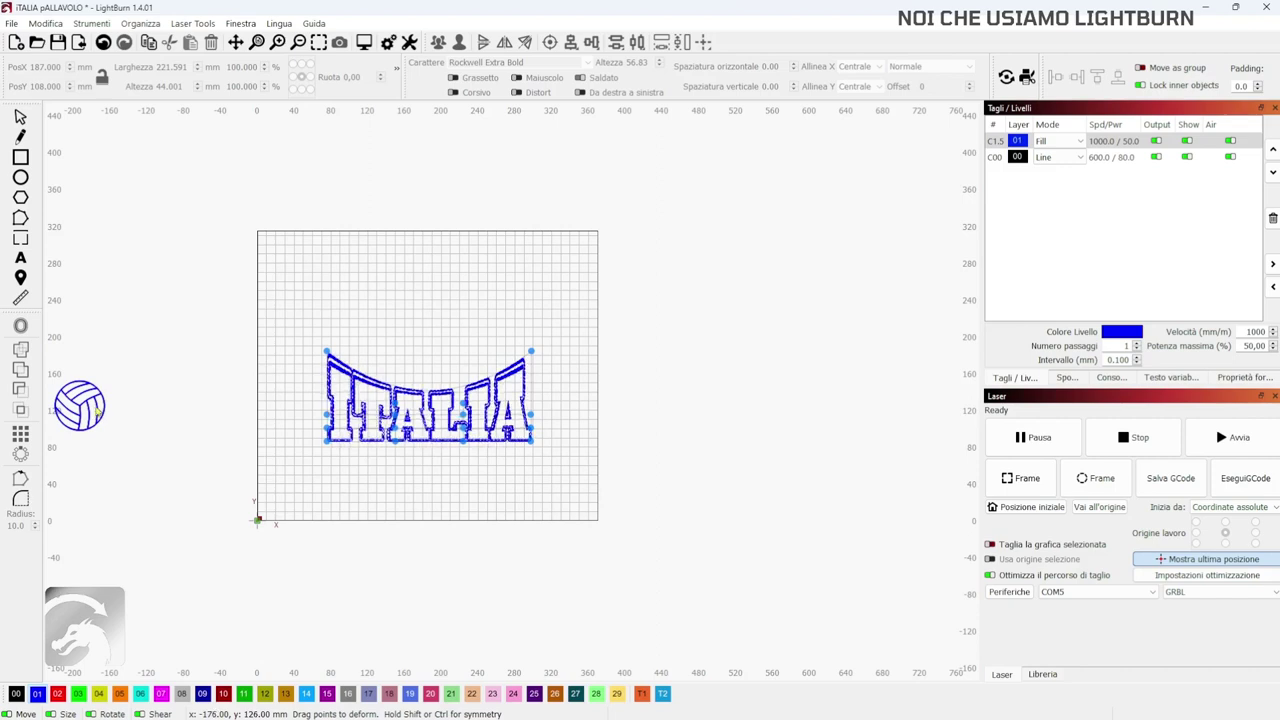
{"action": "key", "text": "Escape"}
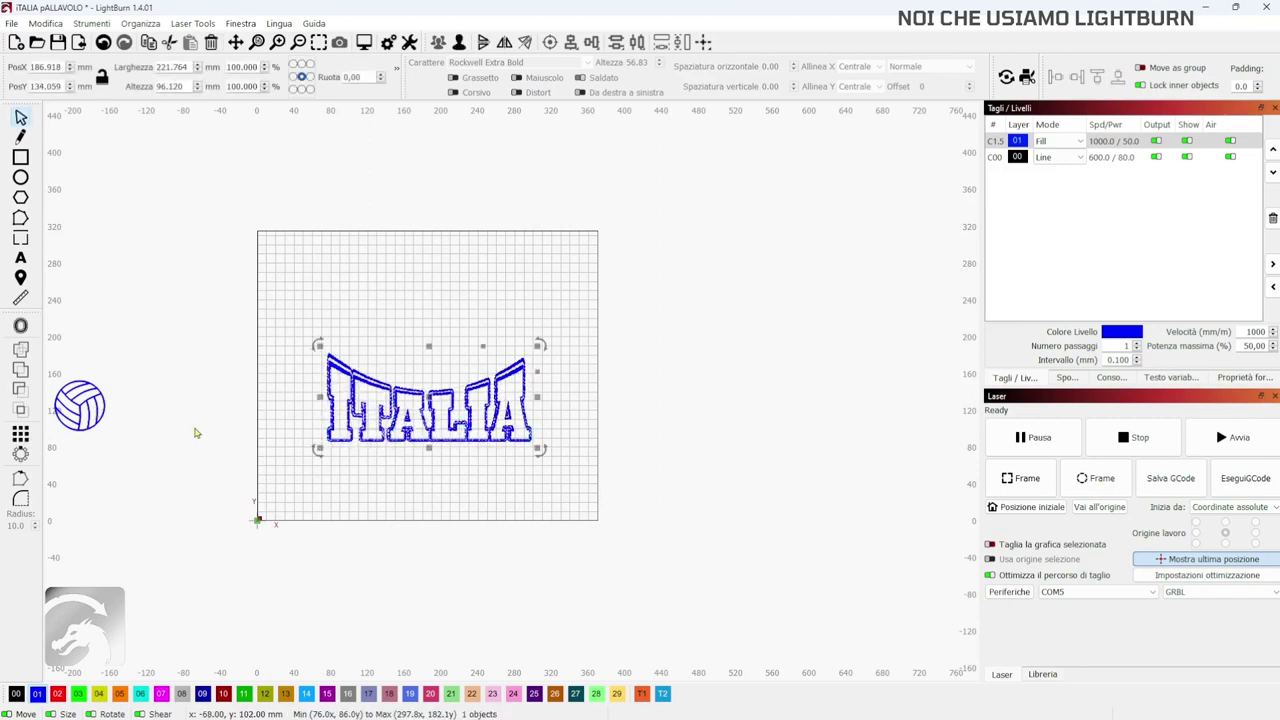
Move the volleyball above the ITALIA text, enlarge it to about 131 mm in diameter and centre it at about X 187, Y 223.
{"action": "left_click", "coordinate": [197, 434]}
{"action": "left_click", "coordinate": [80, 414]}
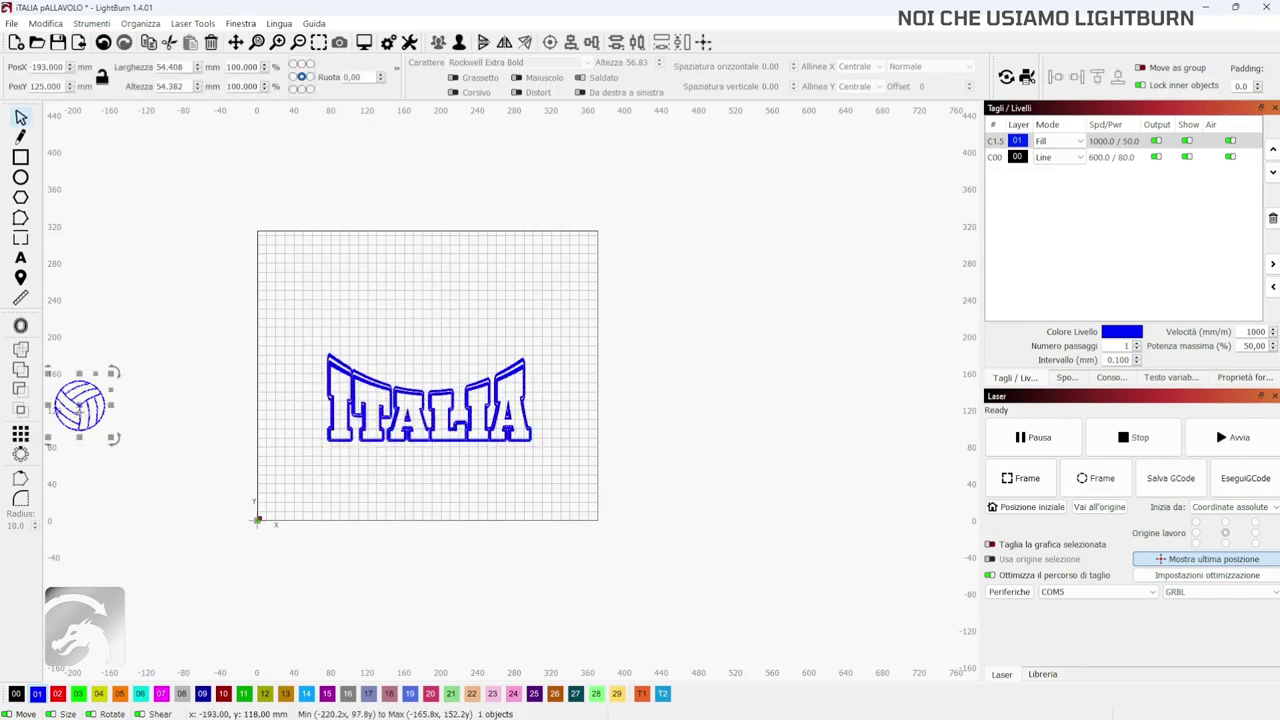
{"action": "left_click_drag", "start_coordinate": [80, 414], "coordinate": [506, 259]}
{"action": "left_click_drag", "start_coordinate": [393, 368], "coordinate": [367, 394]}
{"action": "left_click_drag", "start_coordinate": [440, 334], "coordinate": [432, 321]}
{"action": "left_click", "coordinate": [300, 329]}
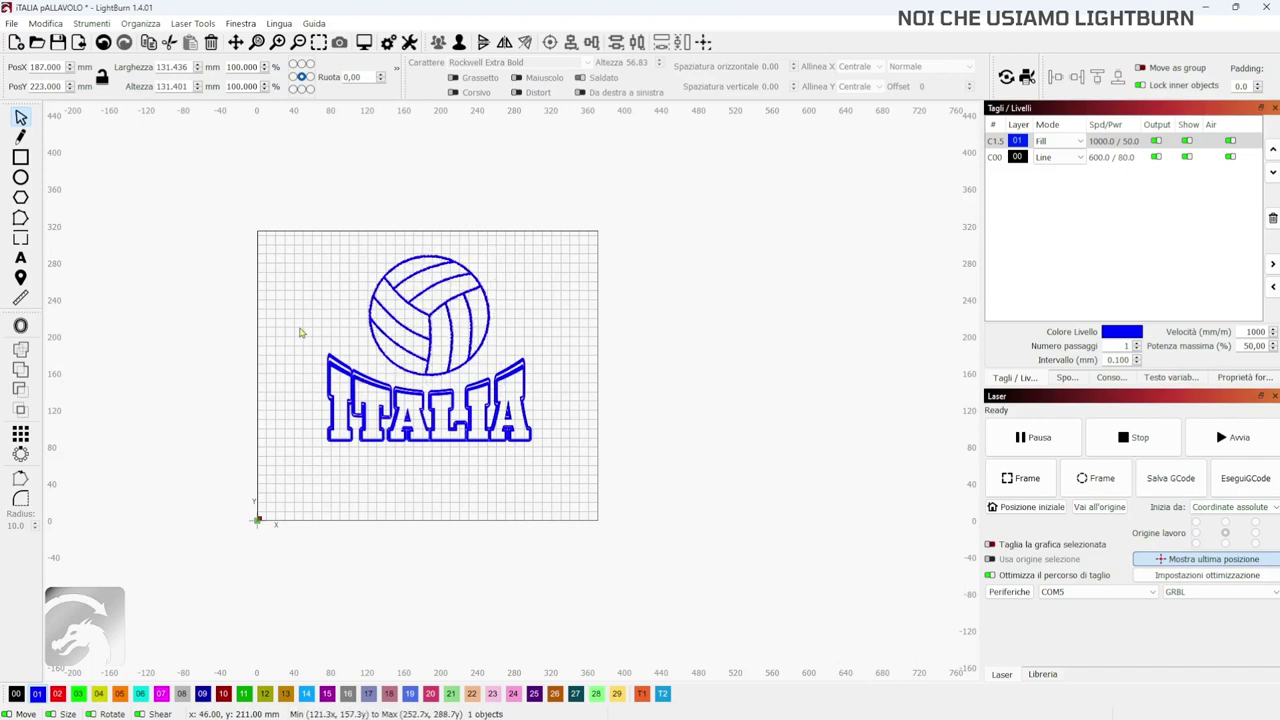
Select all objects, scale them proportionally to about 794 mm total width, and move the volleyball and ITALIA design back onto the work area.
{"action": "scroll", "coordinate": [293, 356], "scroll_direction": "up", "scroll_amount": 1}
{"action": "scroll", "coordinate": [293, 356], "scroll_direction": "up", "scroll_amount": 1}
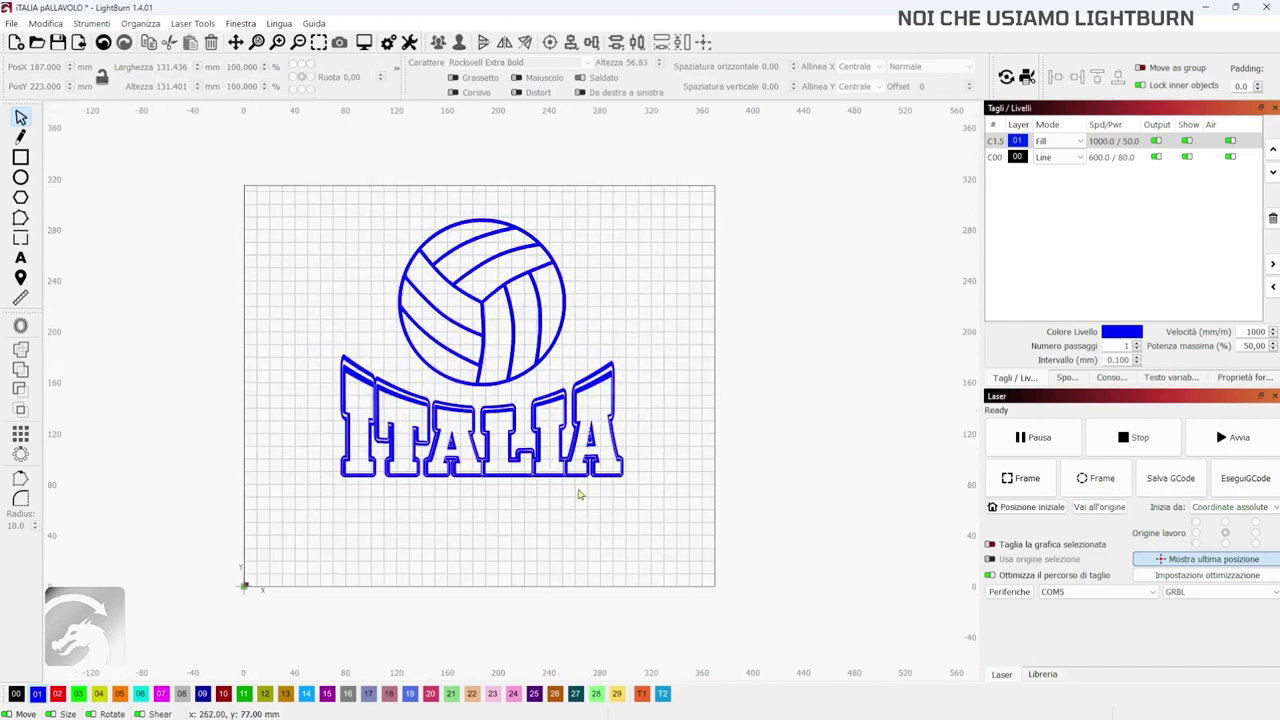
{"action": "right_click", "coordinate": [663, 501]}
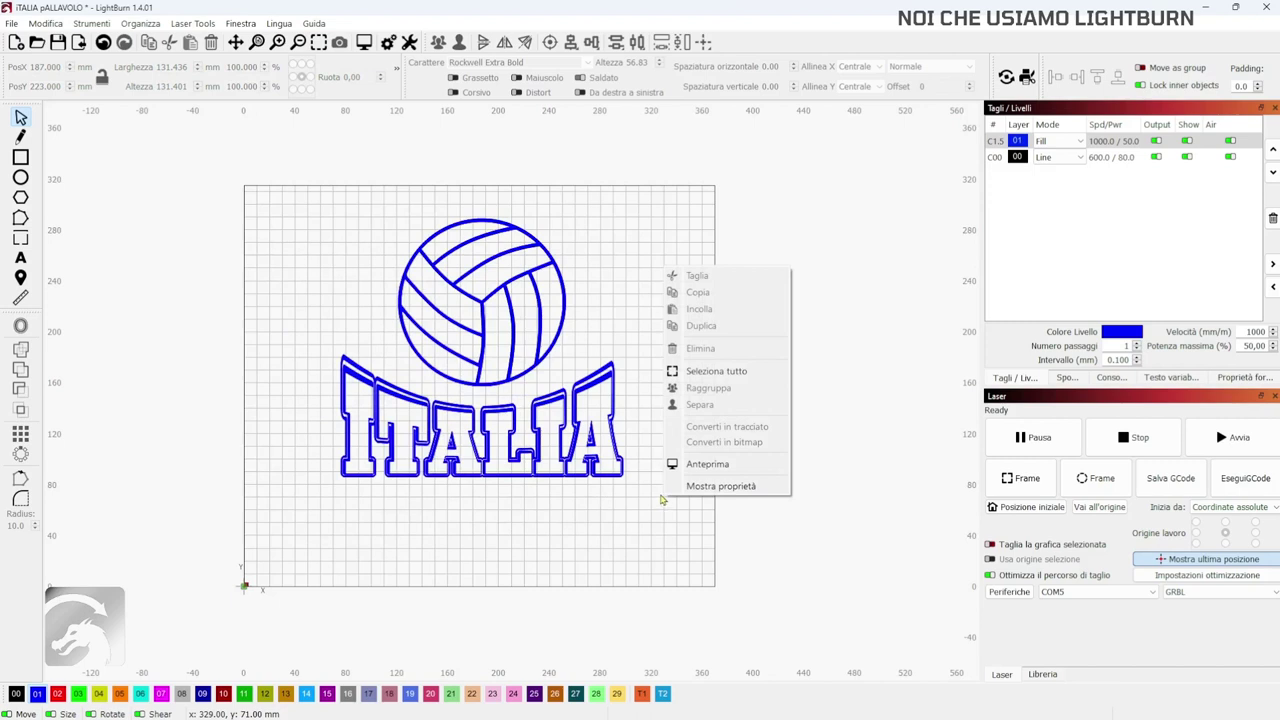
{"action": "left_click", "coordinate": [705, 372]}
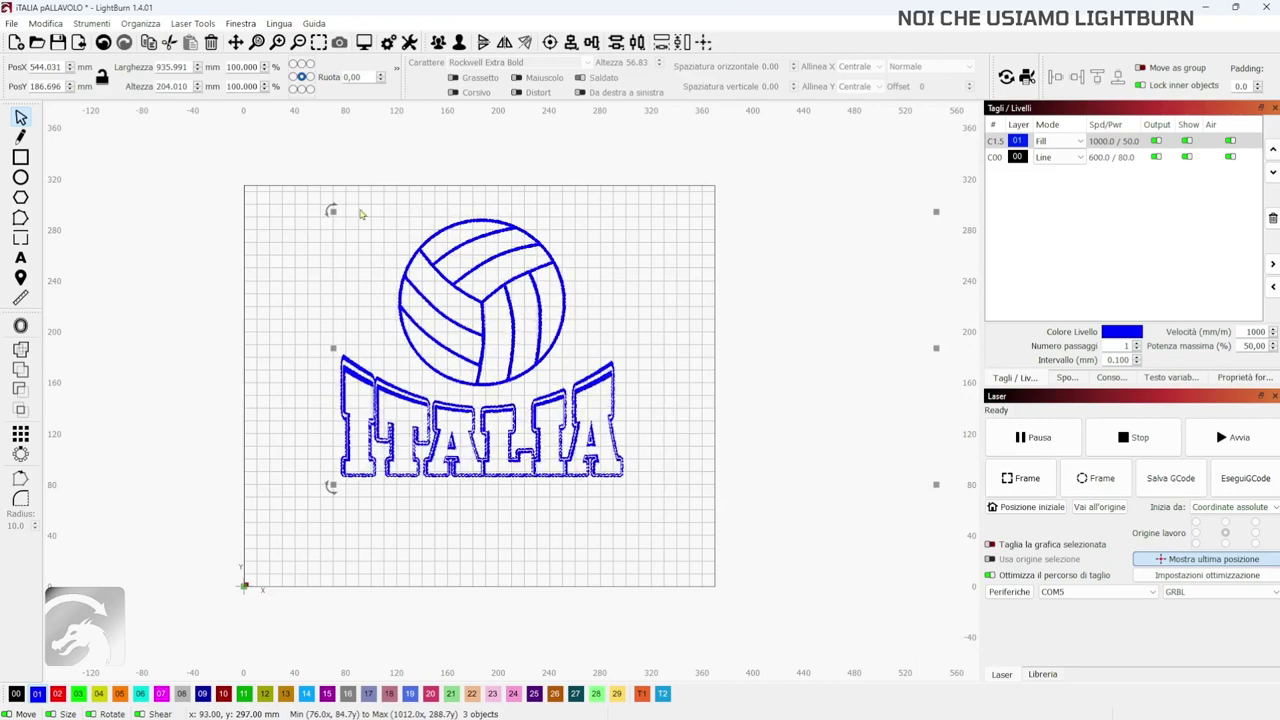
{"action": "left_click_drag", "start_coordinate": [337, 206], "coordinate": [520, 364]}
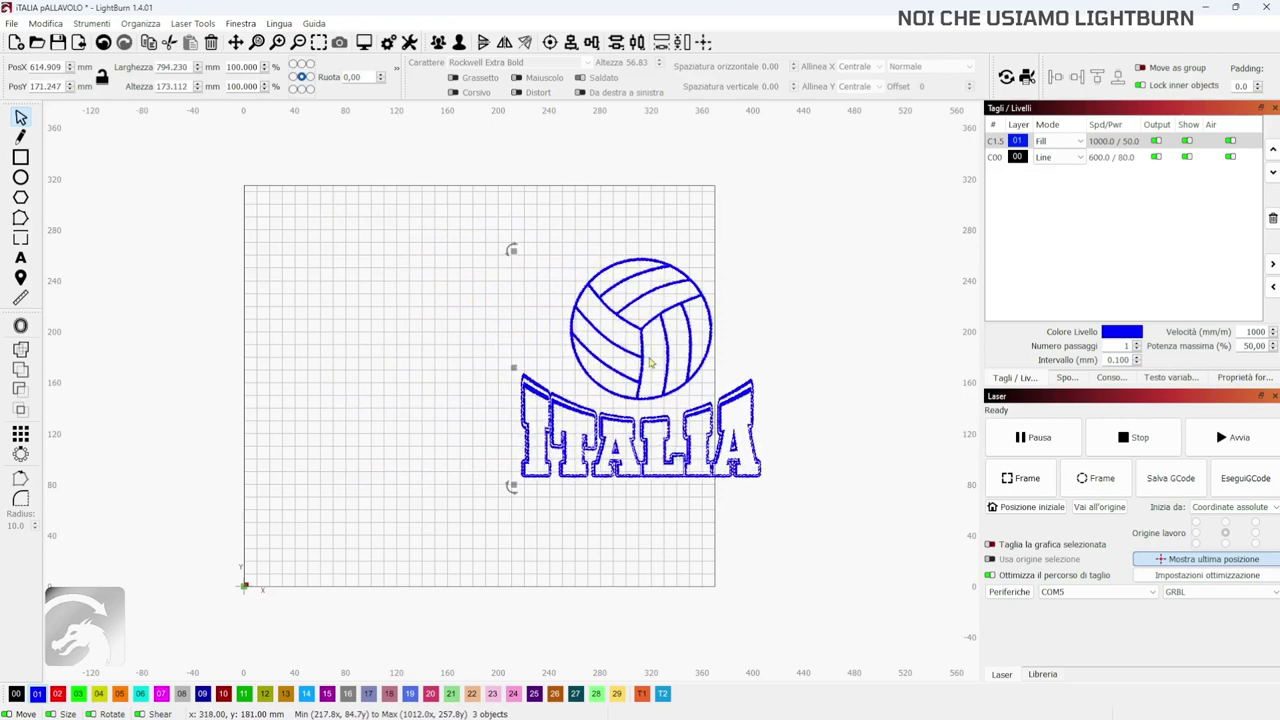
{"action": "left_click_drag", "start_coordinate": [650, 363], "coordinate": [513, 388]}
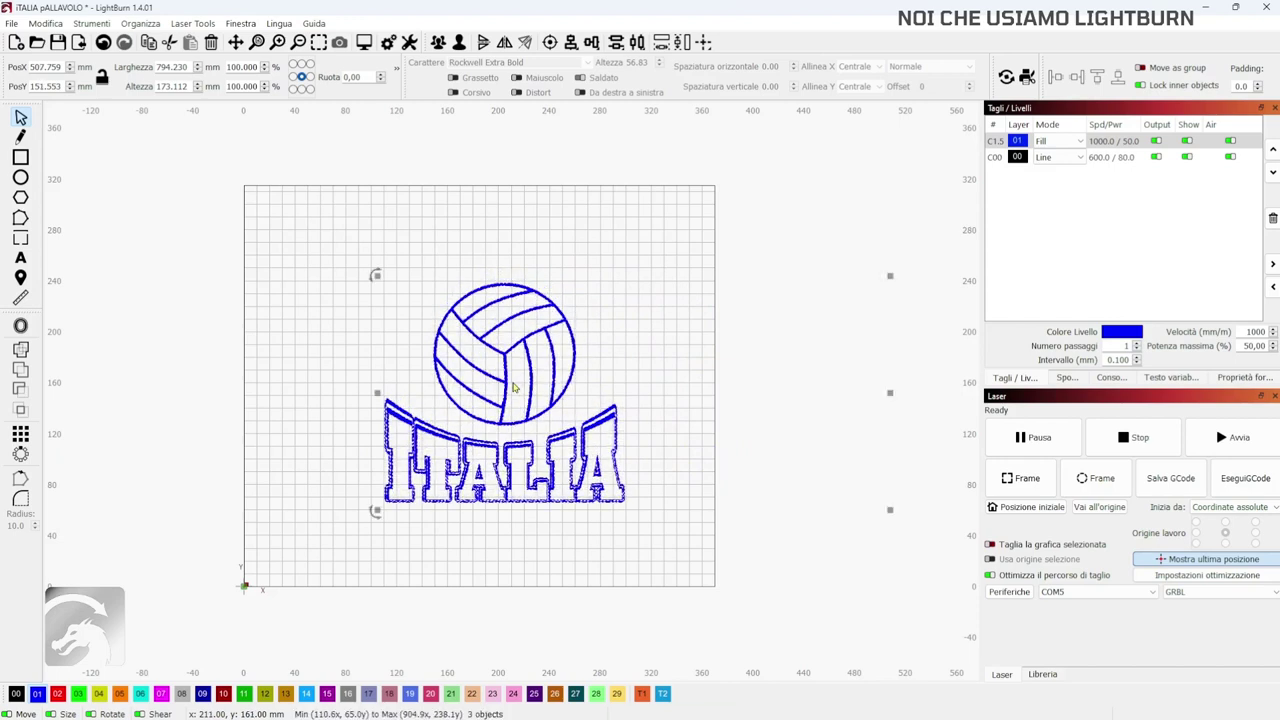
{"action": "left_click", "coordinate": [774, 366]}
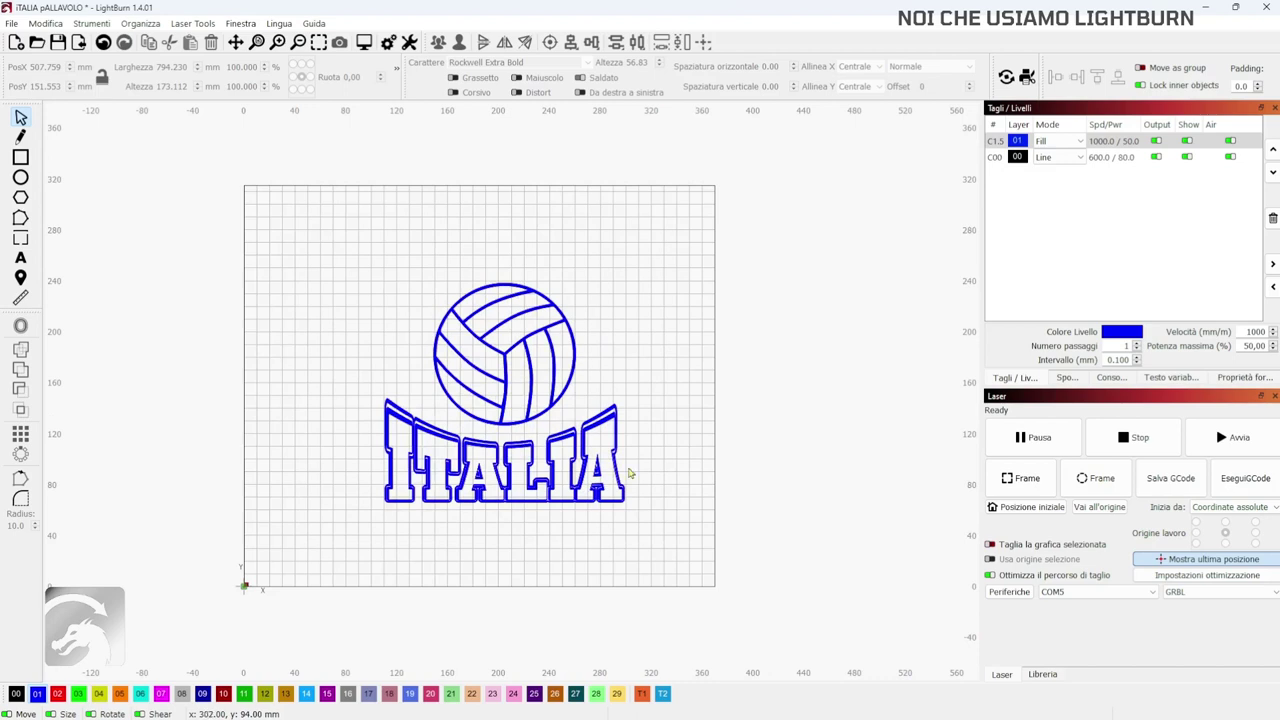
Select the volleyball and ITALIA text and scale them down proportionally to about 118 mm wide.
{"action": "left_click_drag", "start_coordinate": [641, 513], "coordinate": [349, 259]}
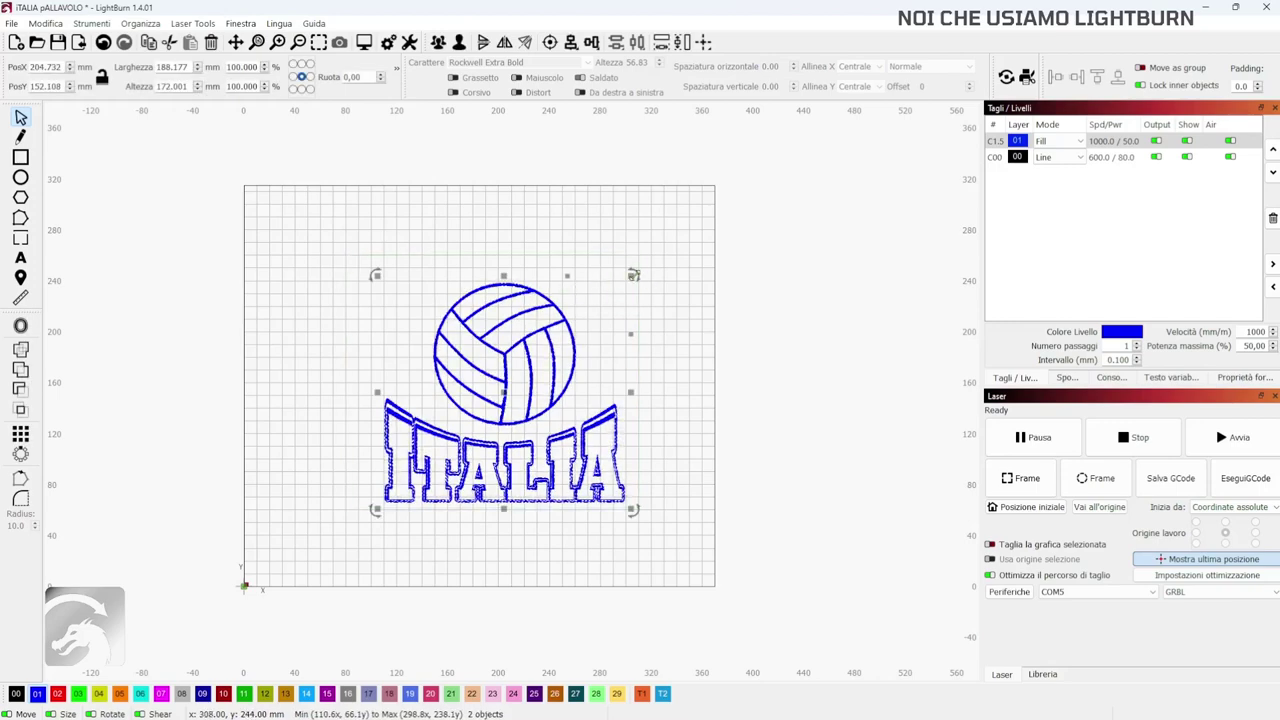
{"action": "left_click_drag", "start_coordinate": [634, 275], "coordinate": [534, 357]}
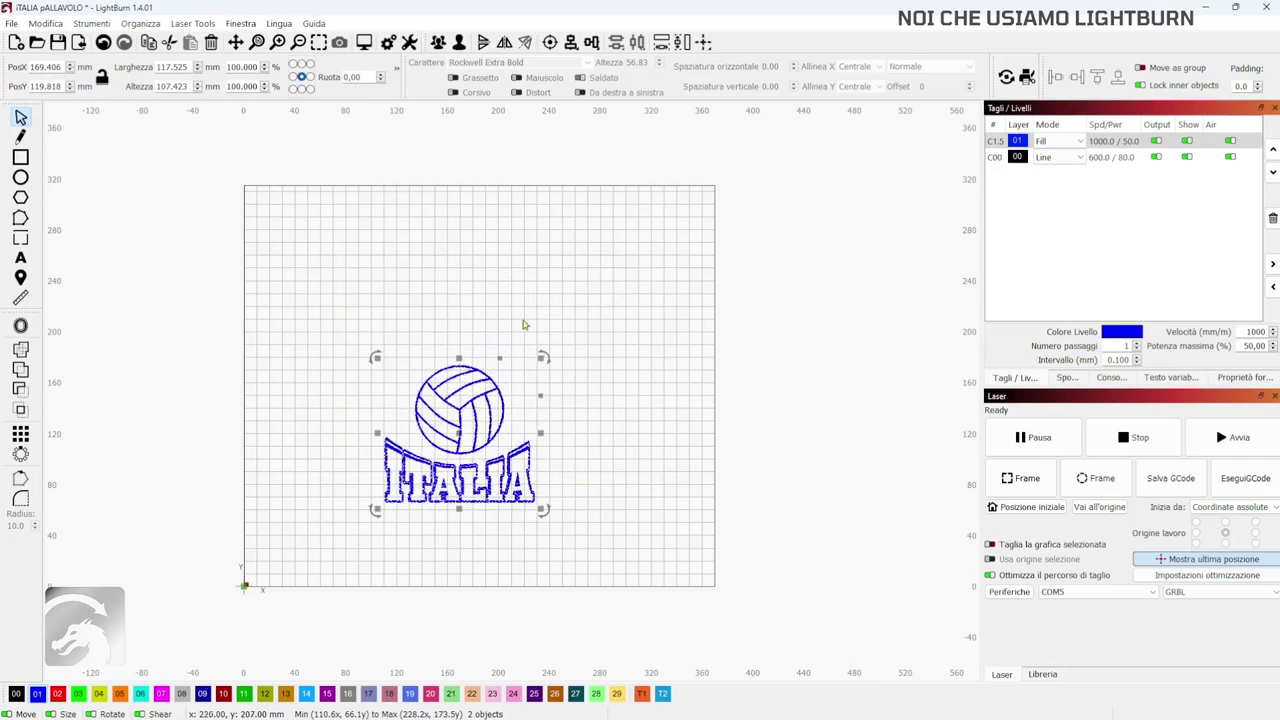
{"action": "left_click", "coordinate": [508, 293]}
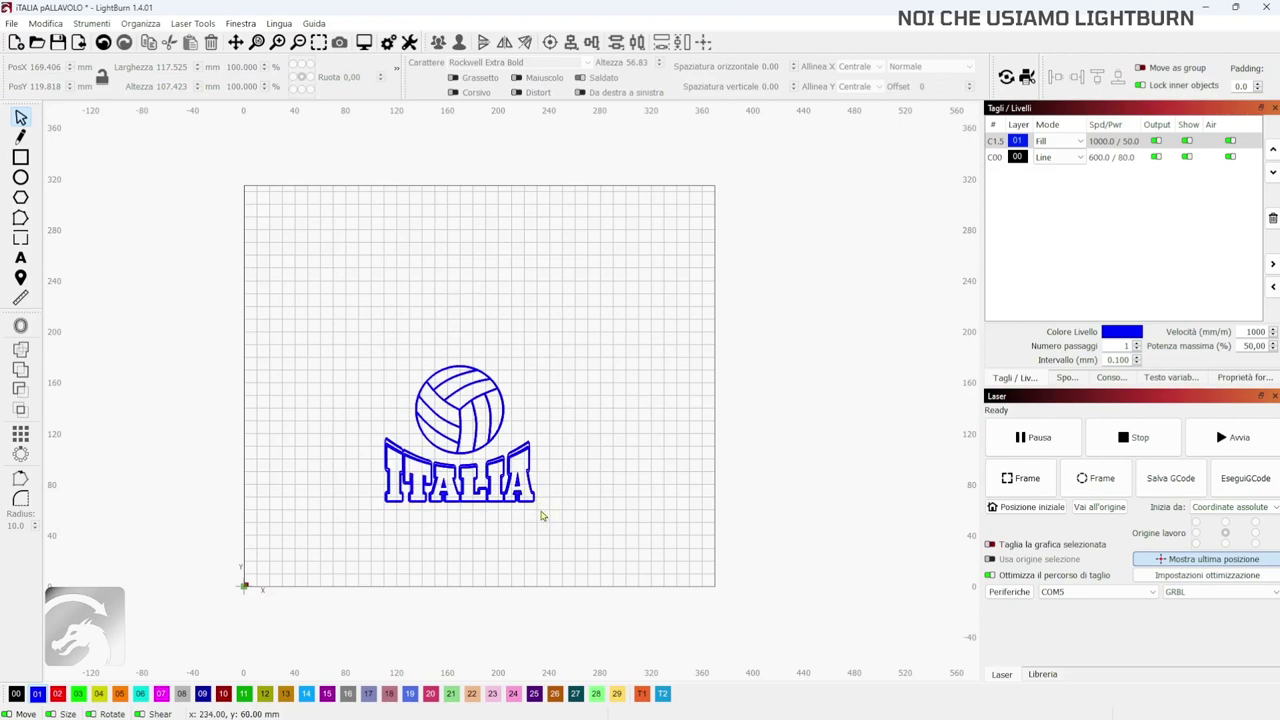
Try a rubber-band outline around the volleyball and ITALIA text on layer 00, enlarged to about 157 mm wide, and delete it.
{"action": "left_click_drag", "start_coordinate": [540, 516], "coordinate": [376, 371]}
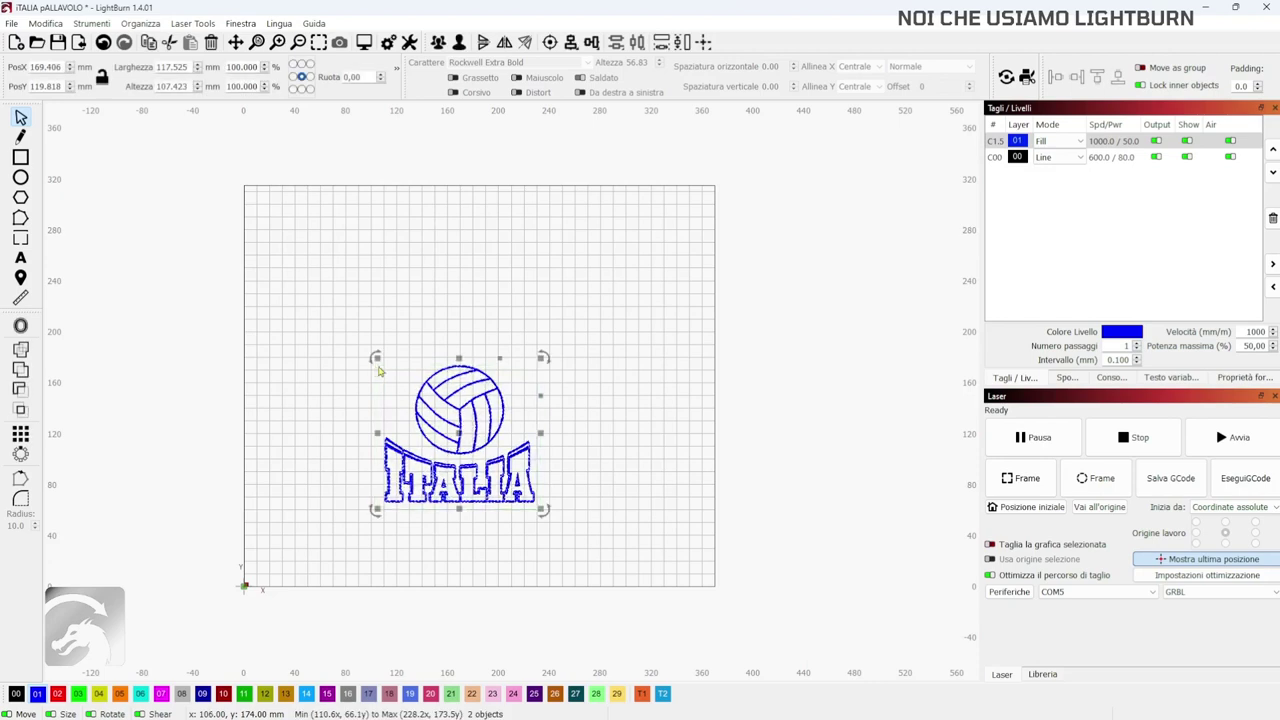
{"action": "left_click", "coordinate": [100, 24]}
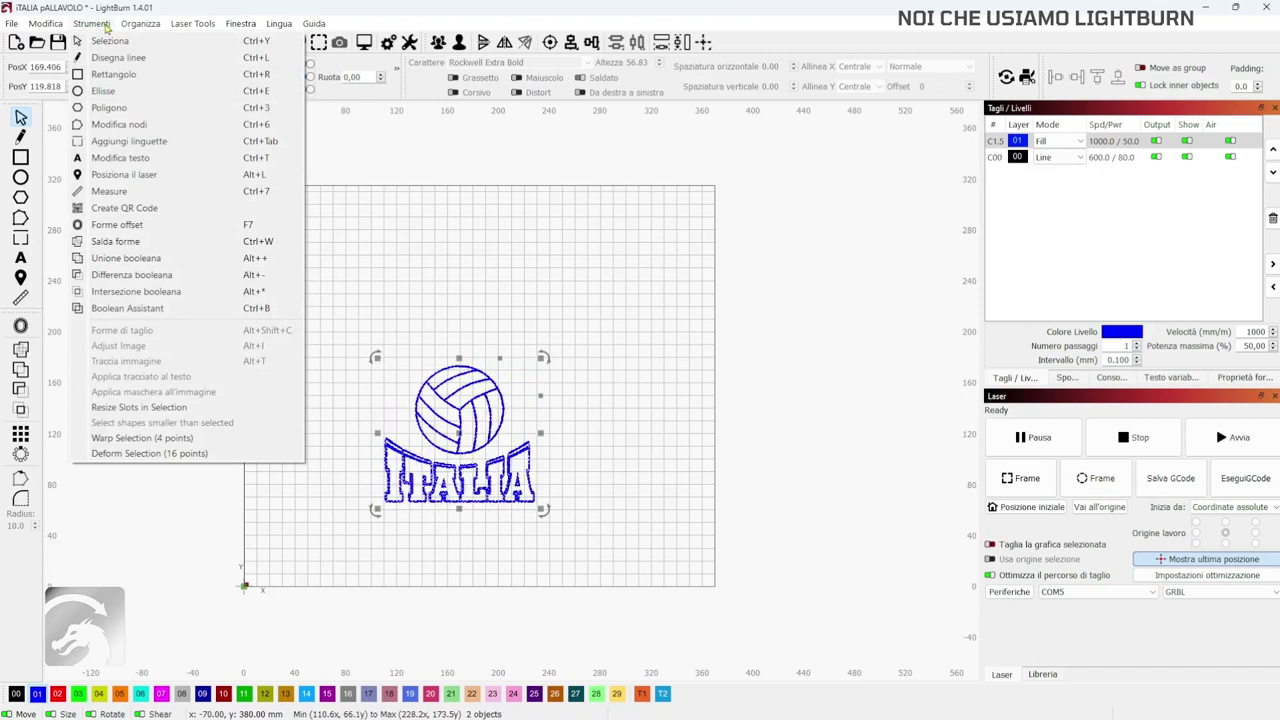
{"action": "mouse_move", "coordinate": [130, 27]}
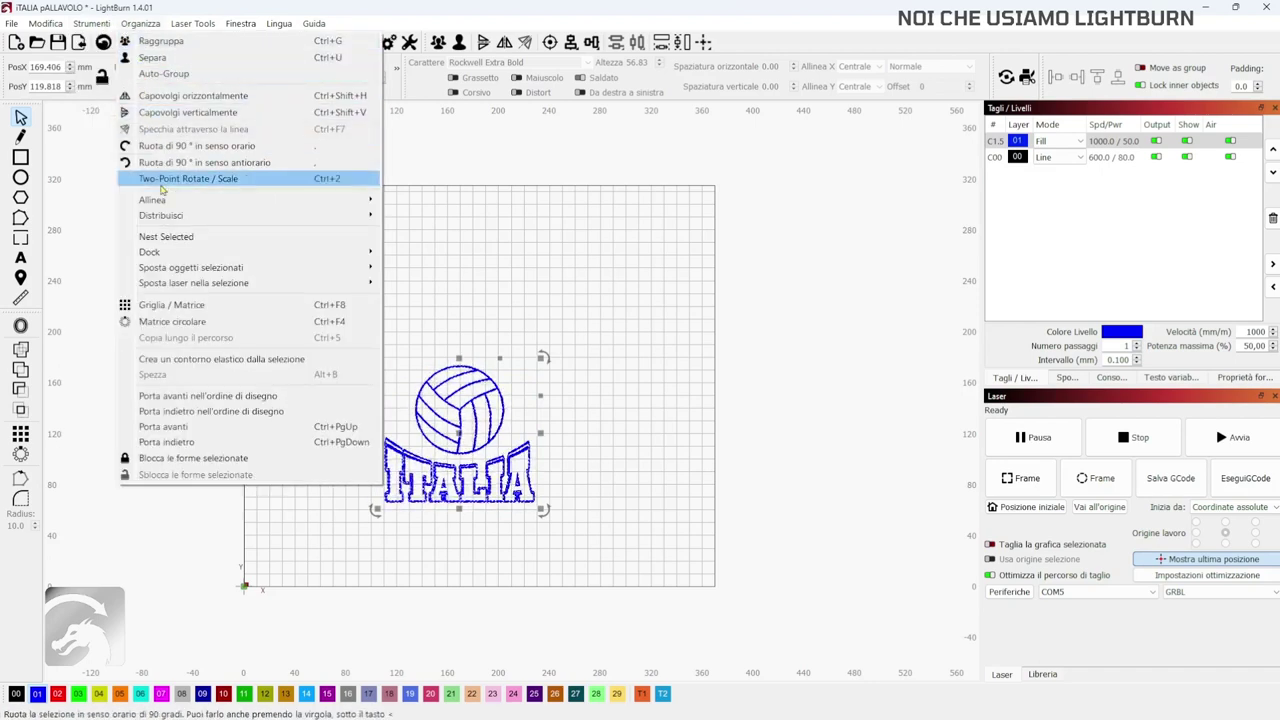
{"action": "left_click", "coordinate": [205, 360]}
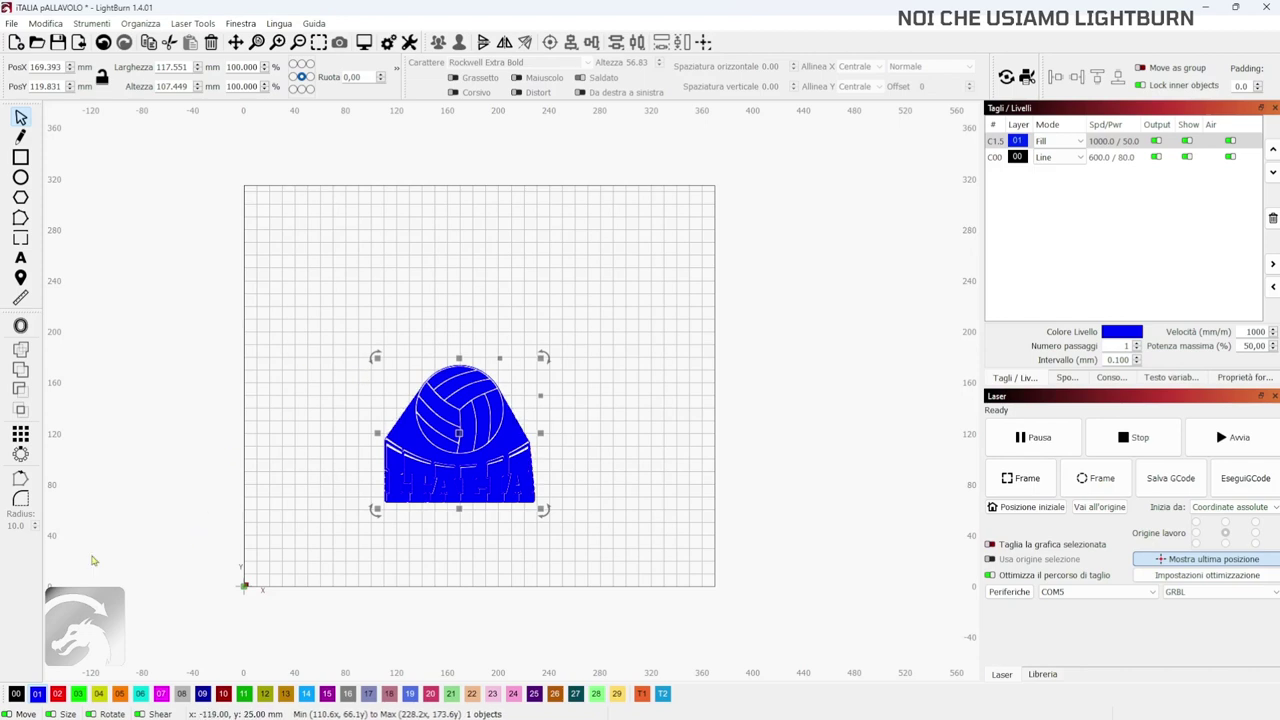
{"action": "left_click", "coordinate": [17, 694]}
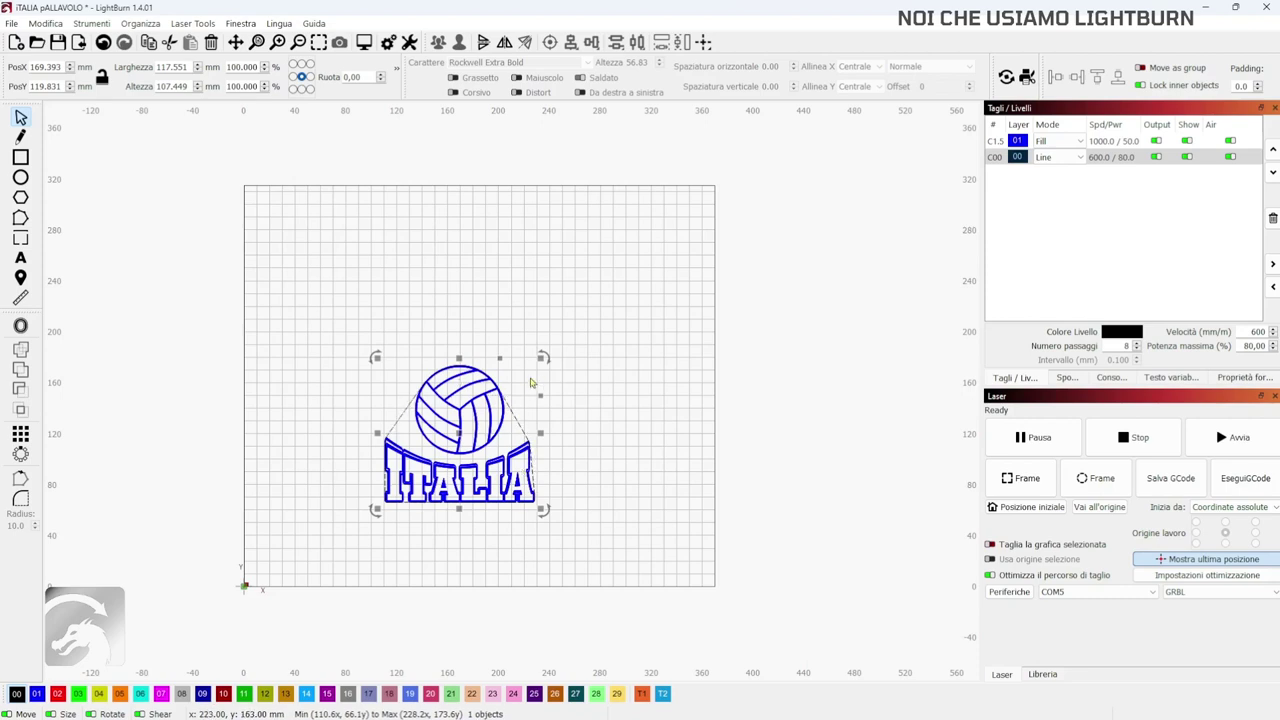
{"action": "left_click_drag", "start_coordinate": [542, 360], "coordinate": [595, 318]}
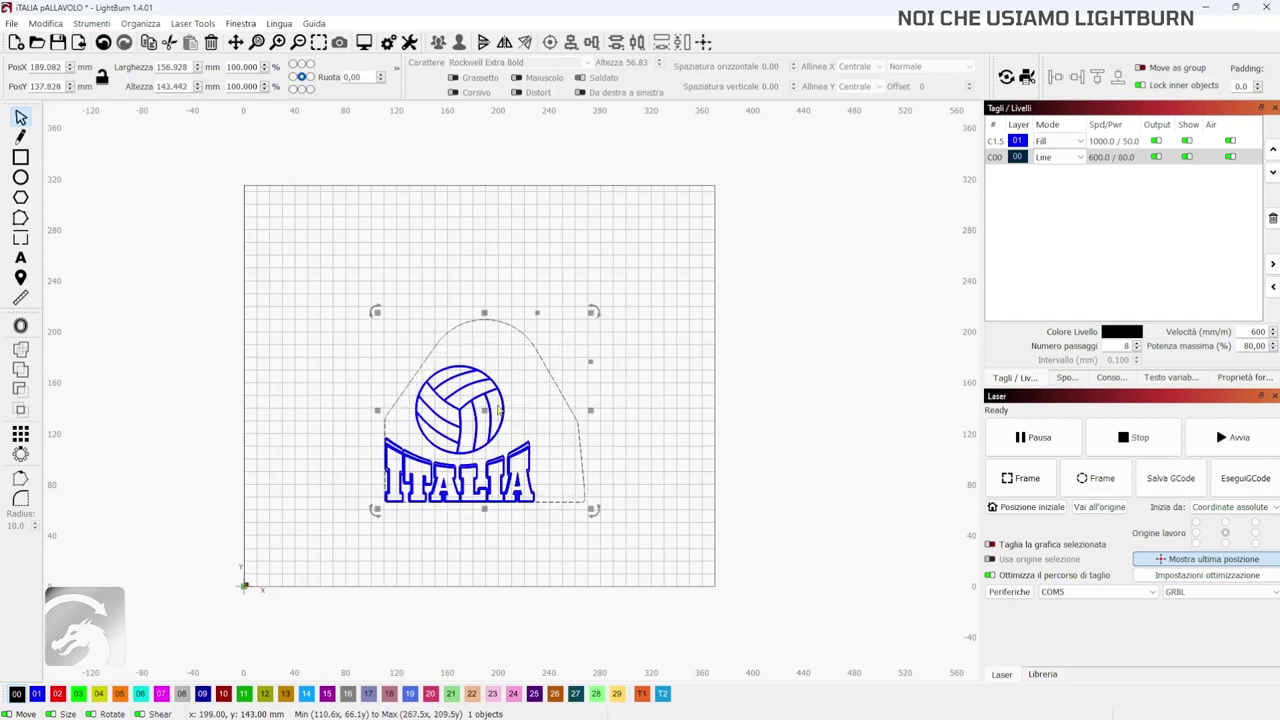
{"action": "left_click_drag", "start_coordinate": [481, 410], "coordinate": [462, 413]}
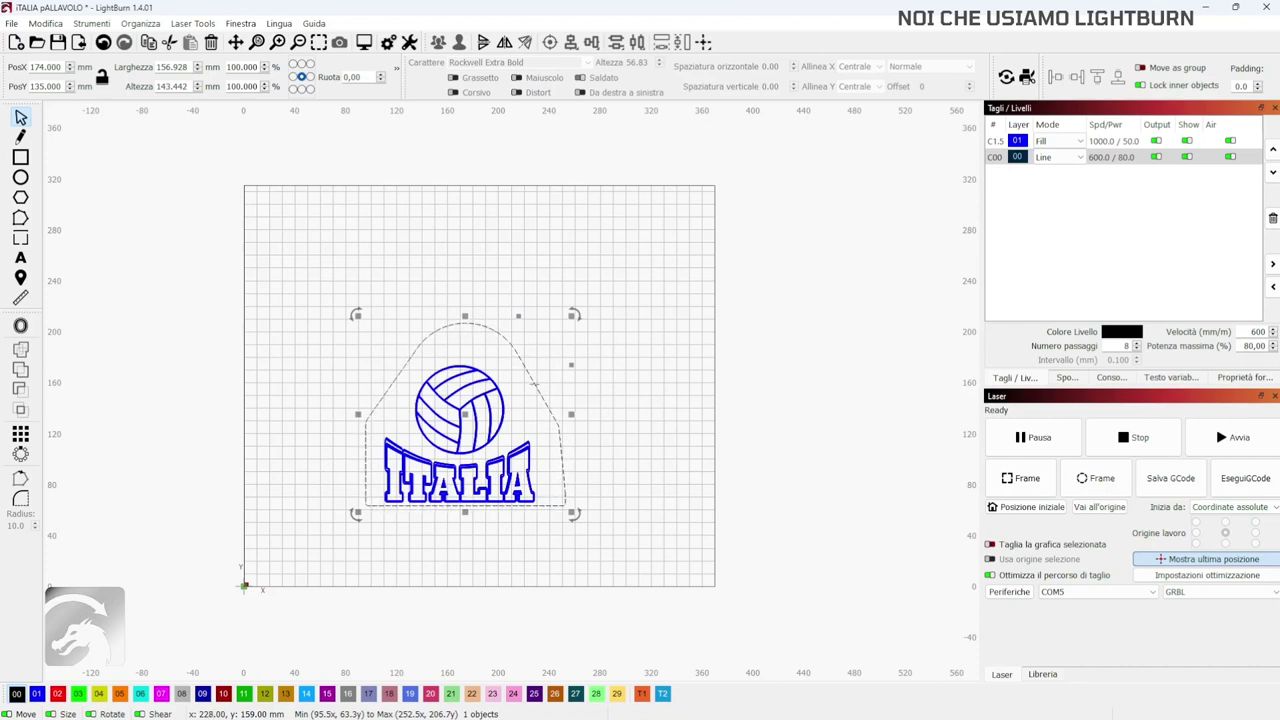
{"action": "key", "text": "Delete"}
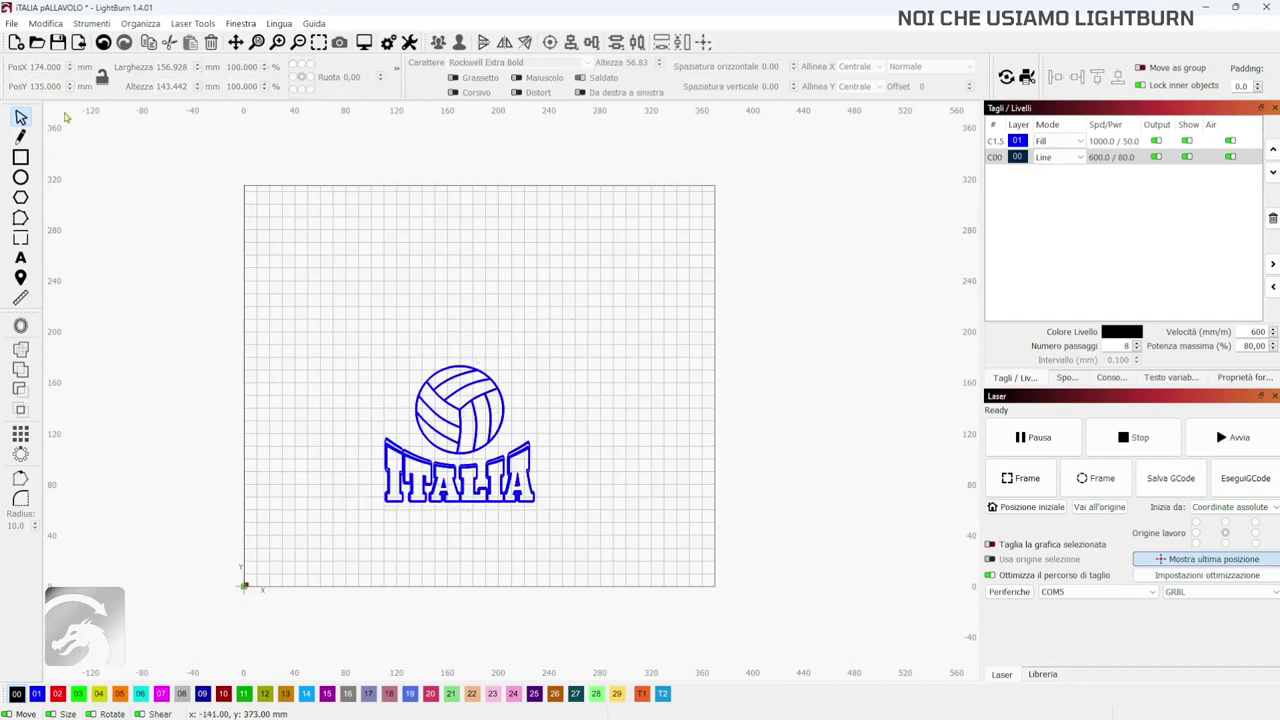
Draw a rectangle about 139 by 154 mm around the volleyball and ITALIA text on layer 00 and convert it to a path.
{"action": "left_click", "coordinate": [20, 158]}
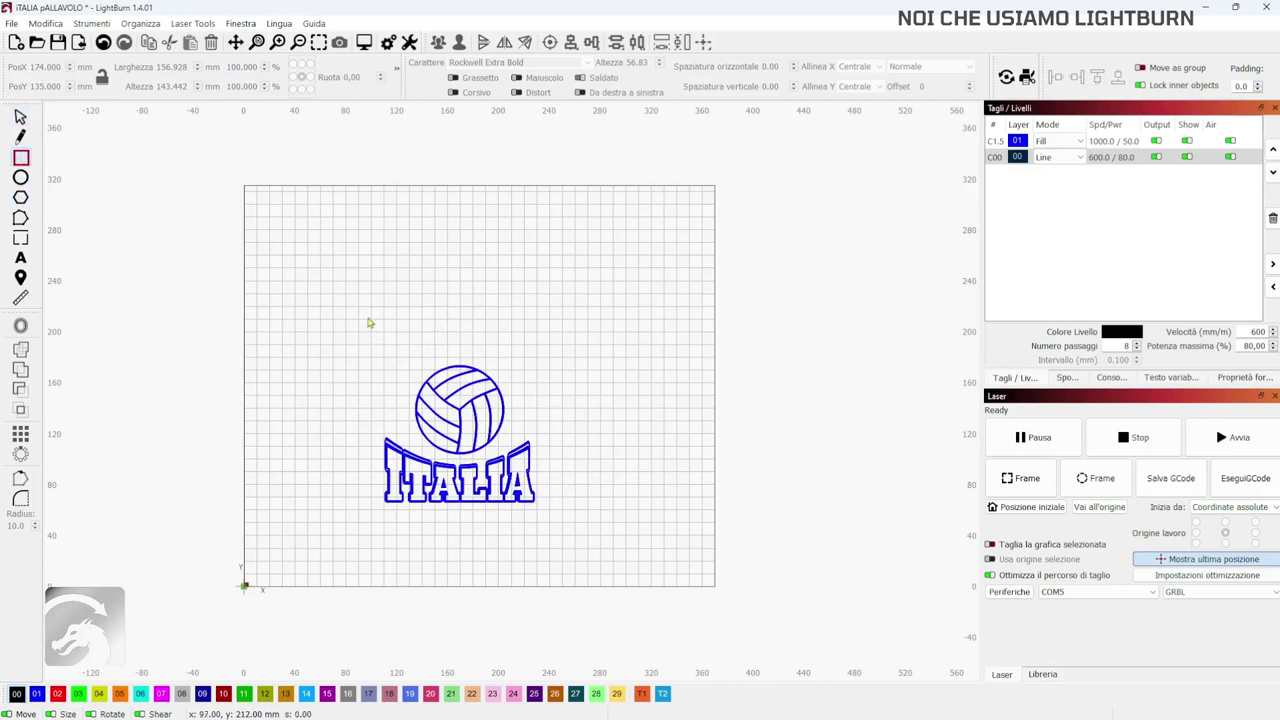
{"action": "left_click_drag", "start_coordinate": [368, 318], "coordinate": [546, 512]}
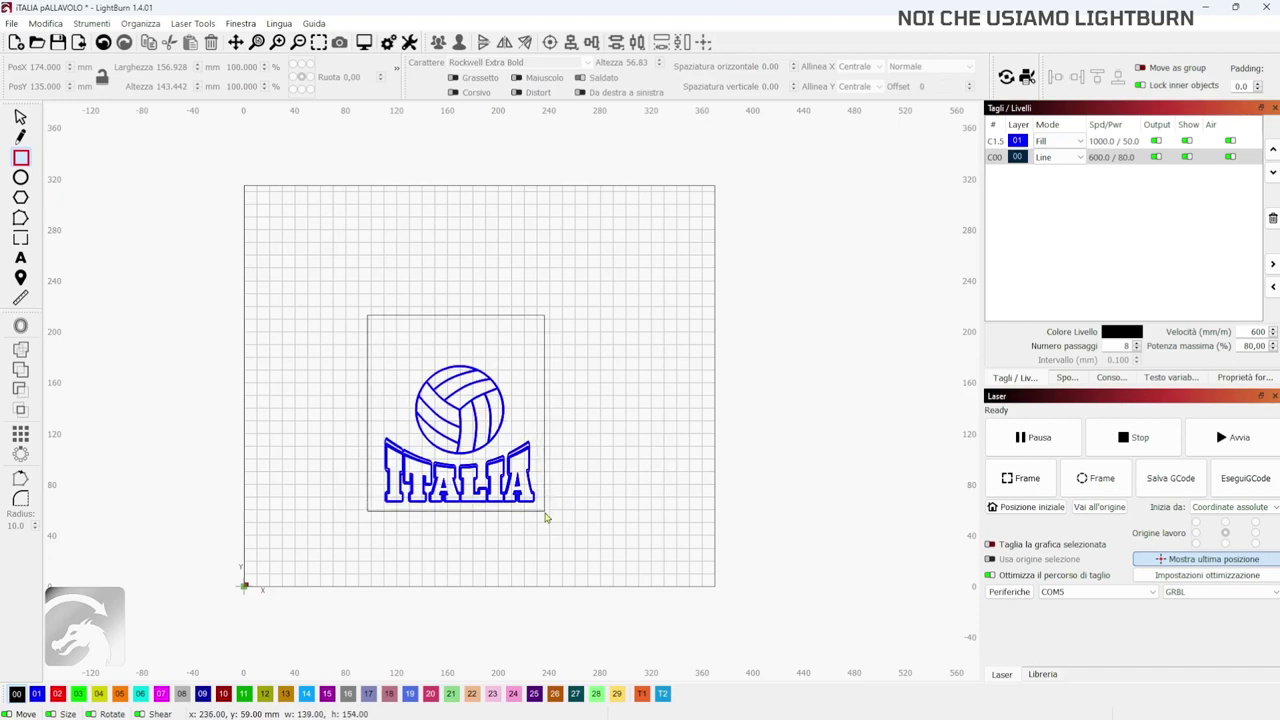
{"action": "left_click_drag", "start_coordinate": [546, 517], "coordinate": [546, 517]}
{"action": "left_click", "coordinate": [20, 117]}
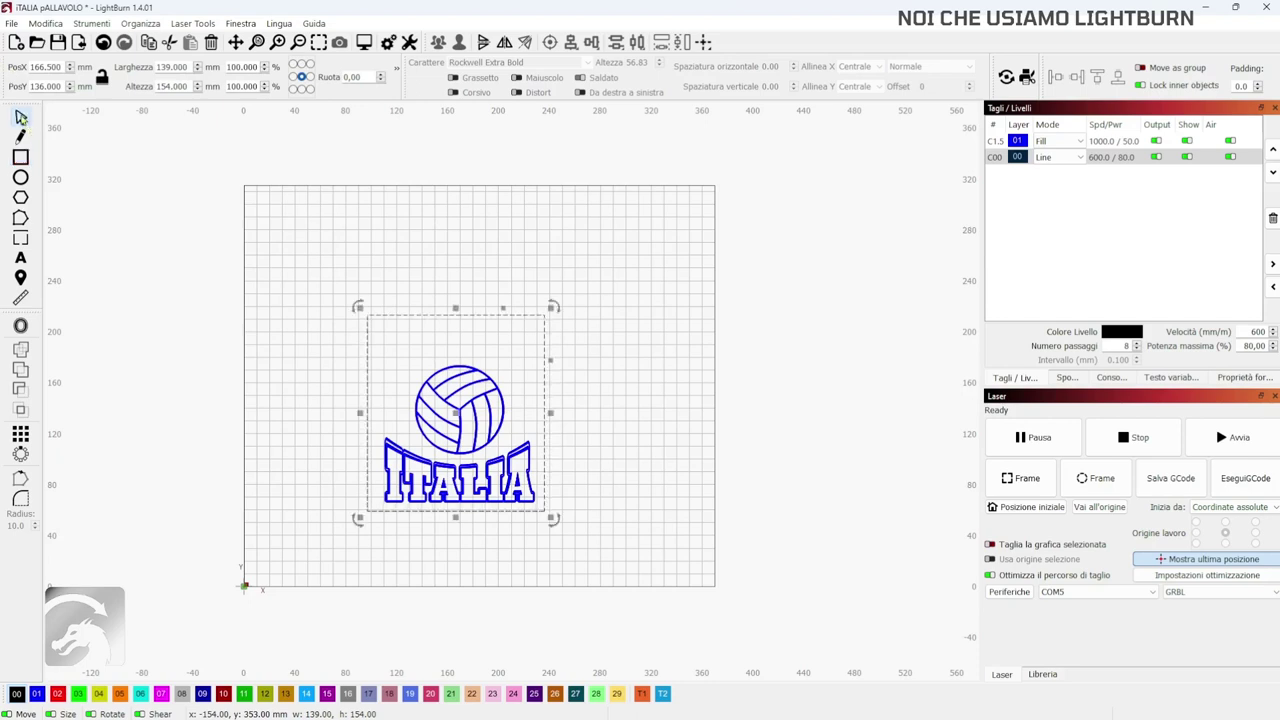
{"action": "right_click", "coordinate": [458, 413]}
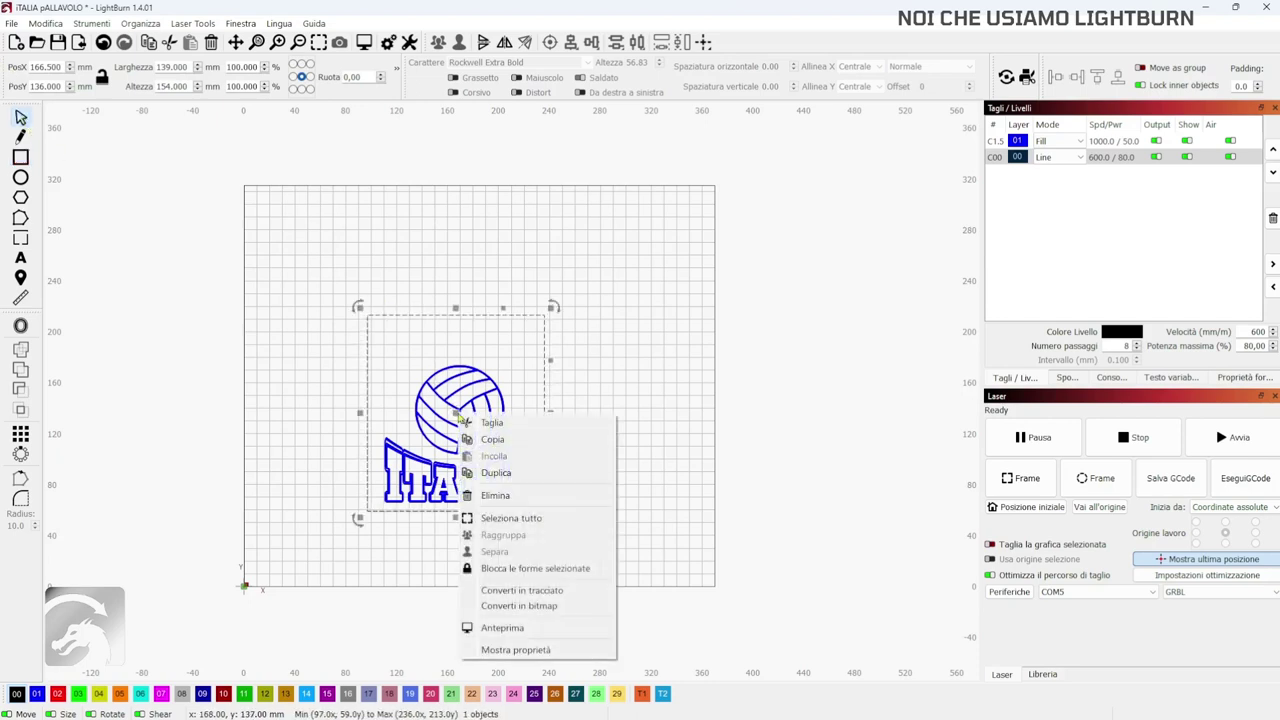
{"action": "left_click", "coordinate": [497, 590]}
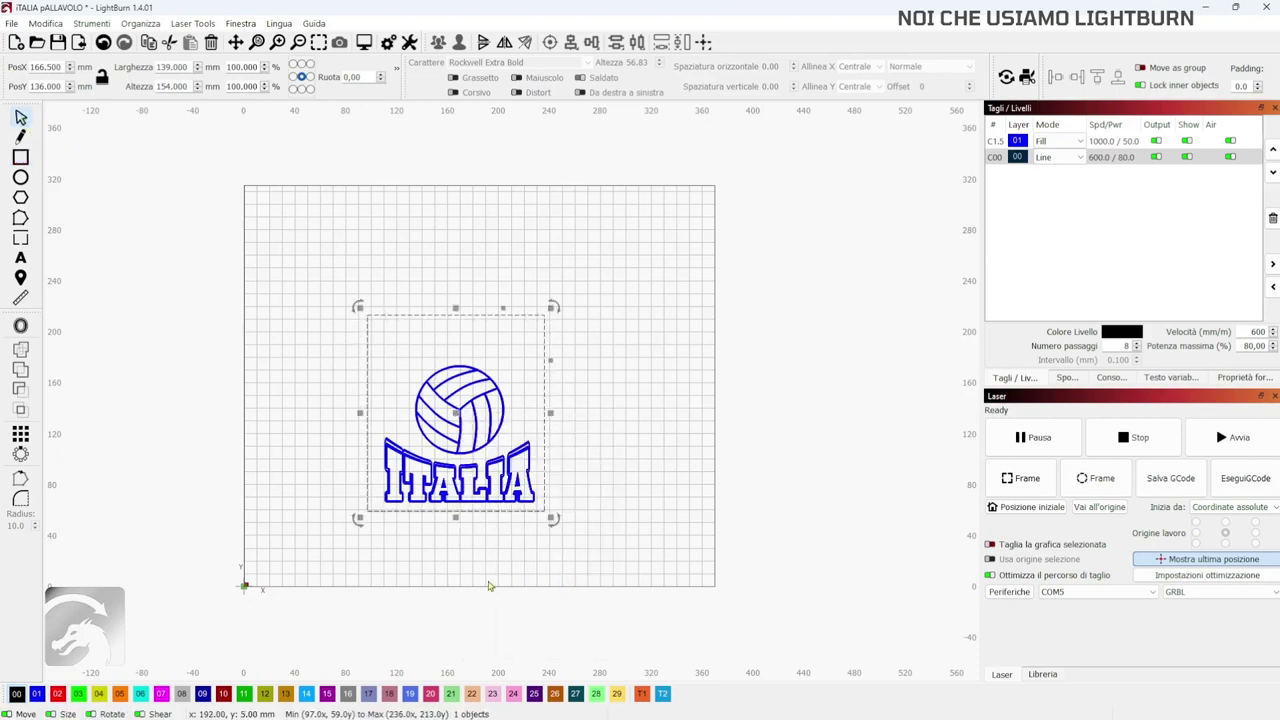
Edit the frame's nodes, adding a midpoint on the upper edge, lowering both upper corners and smoothing them into a symmetrical arch about 156 mm high.
{"action": "left_click", "coordinate": [21, 218]}
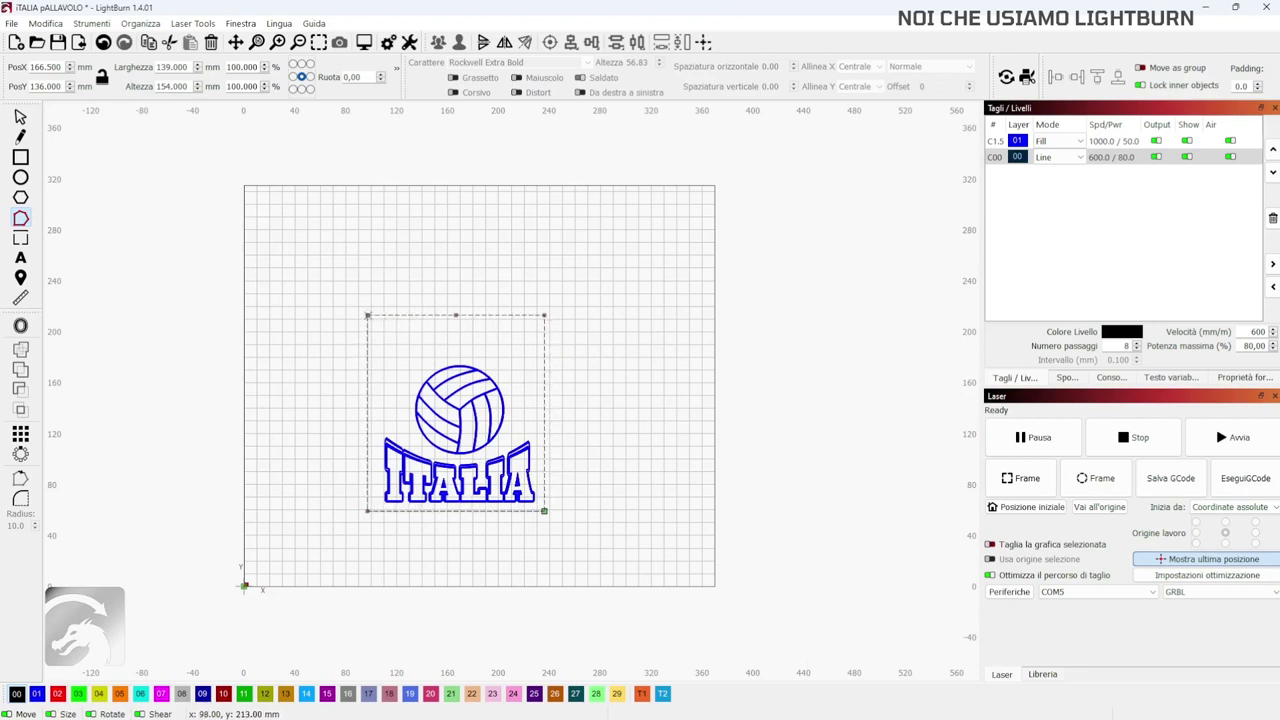
{"action": "left_click_drag", "start_coordinate": [367, 315], "coordinate": [367, 328]}
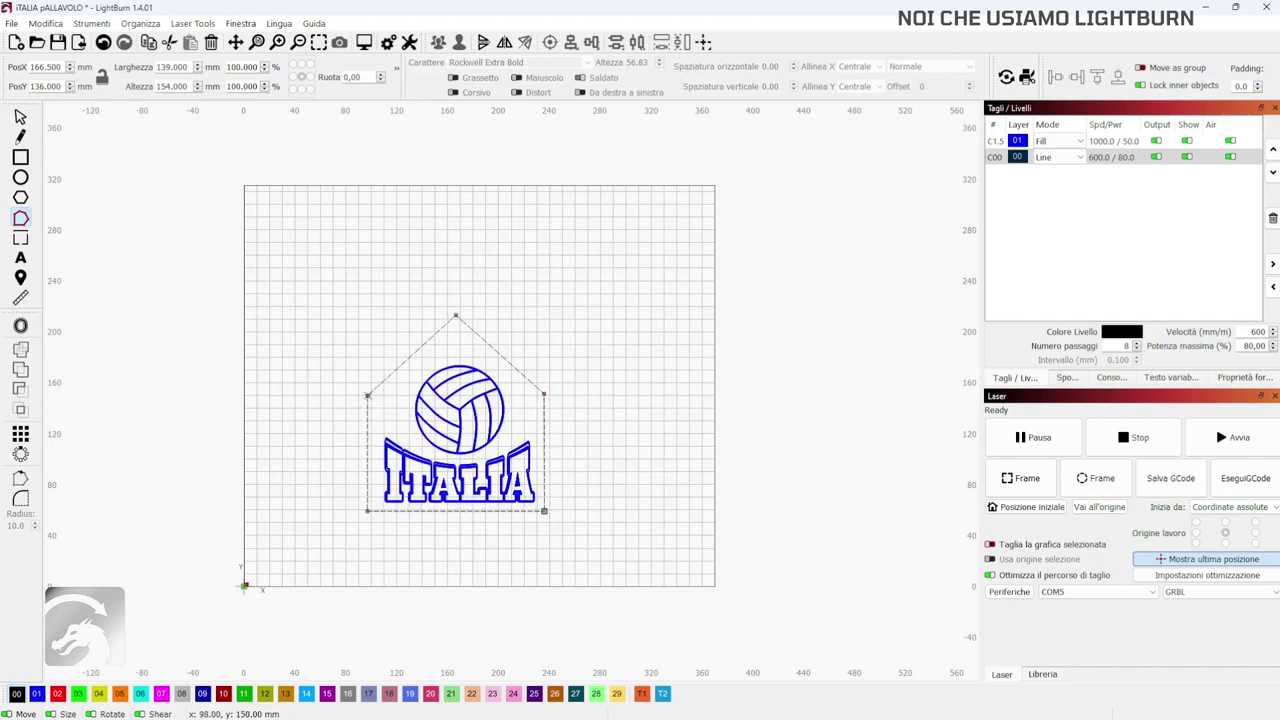
{"action": "key", "text": "s"}
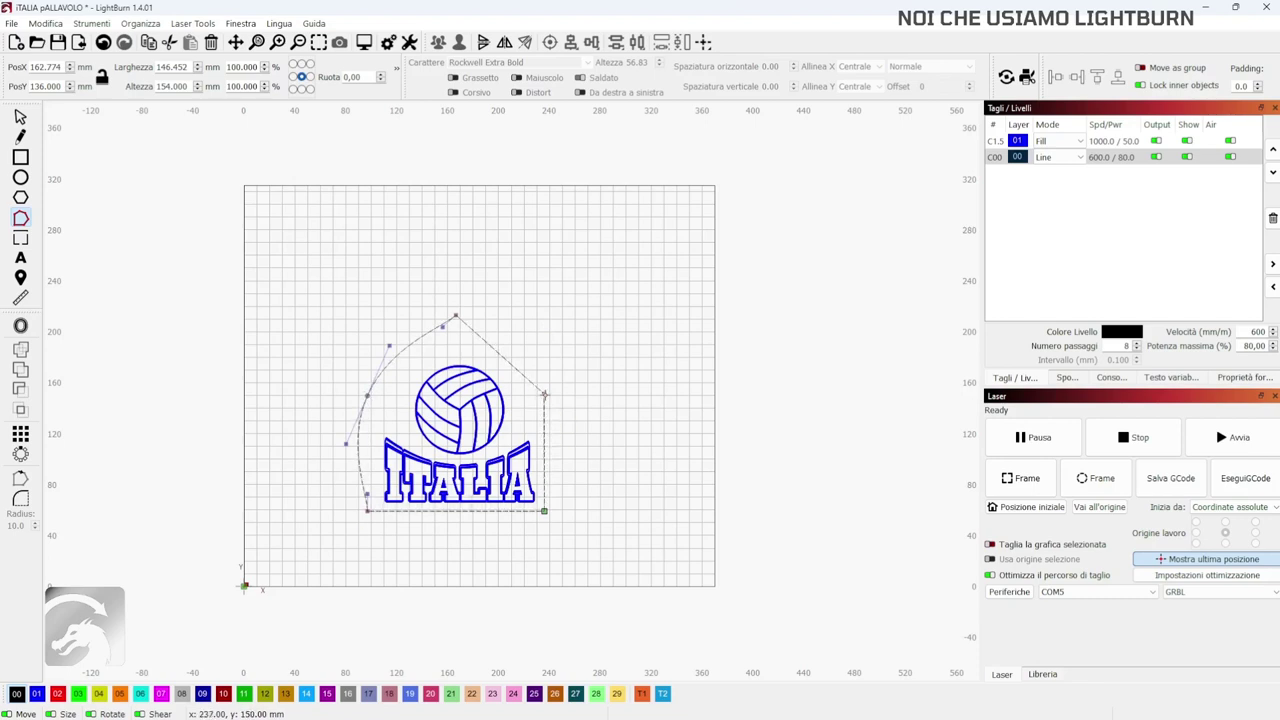
{"action": "key", "text": "s"}
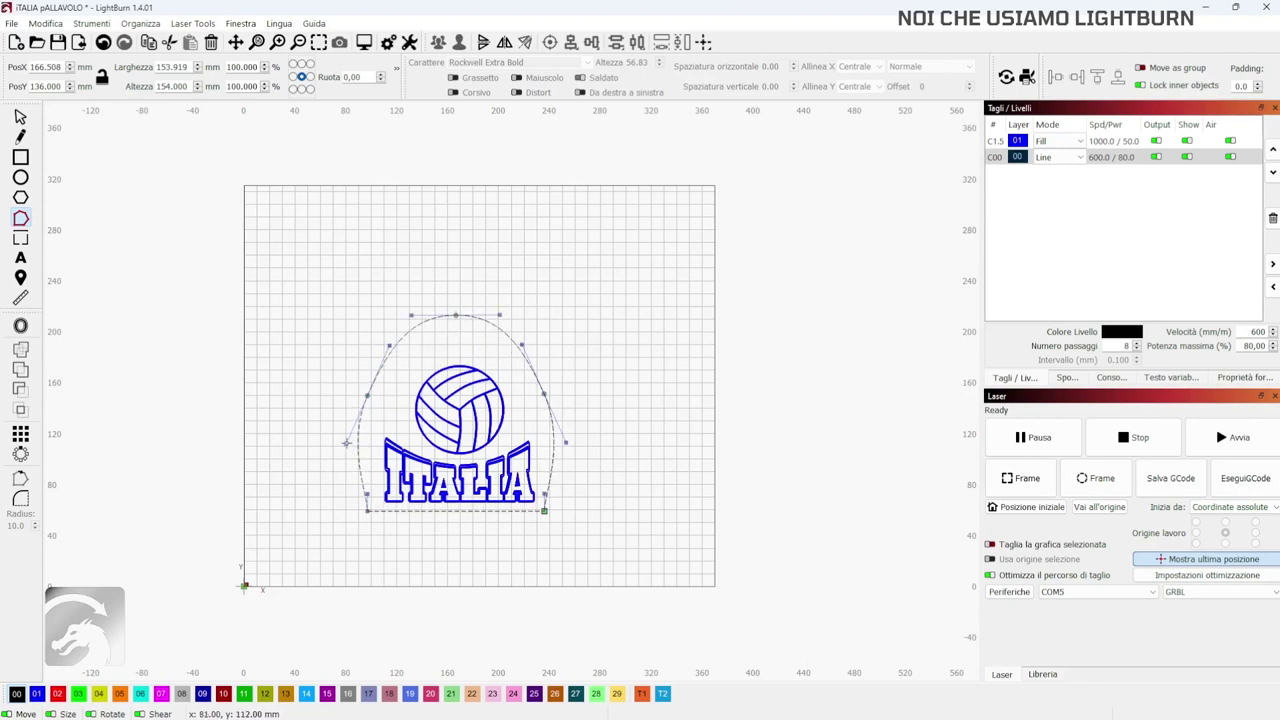
{"action": "left_click_drag", "start_coordinate": [351, 451], "coordinate": [354, 453]}
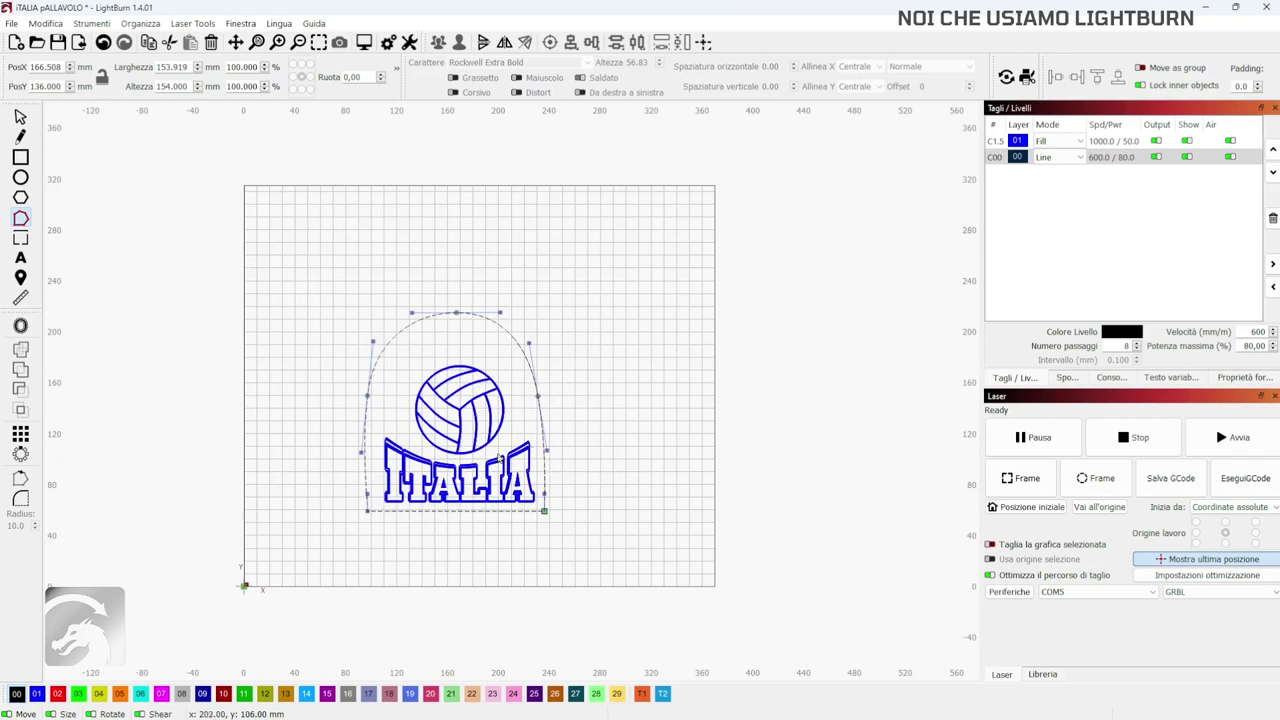
{"action": "left_click_drag", "start_coordinate": [367, 397], "coordinate": [370, 396]}
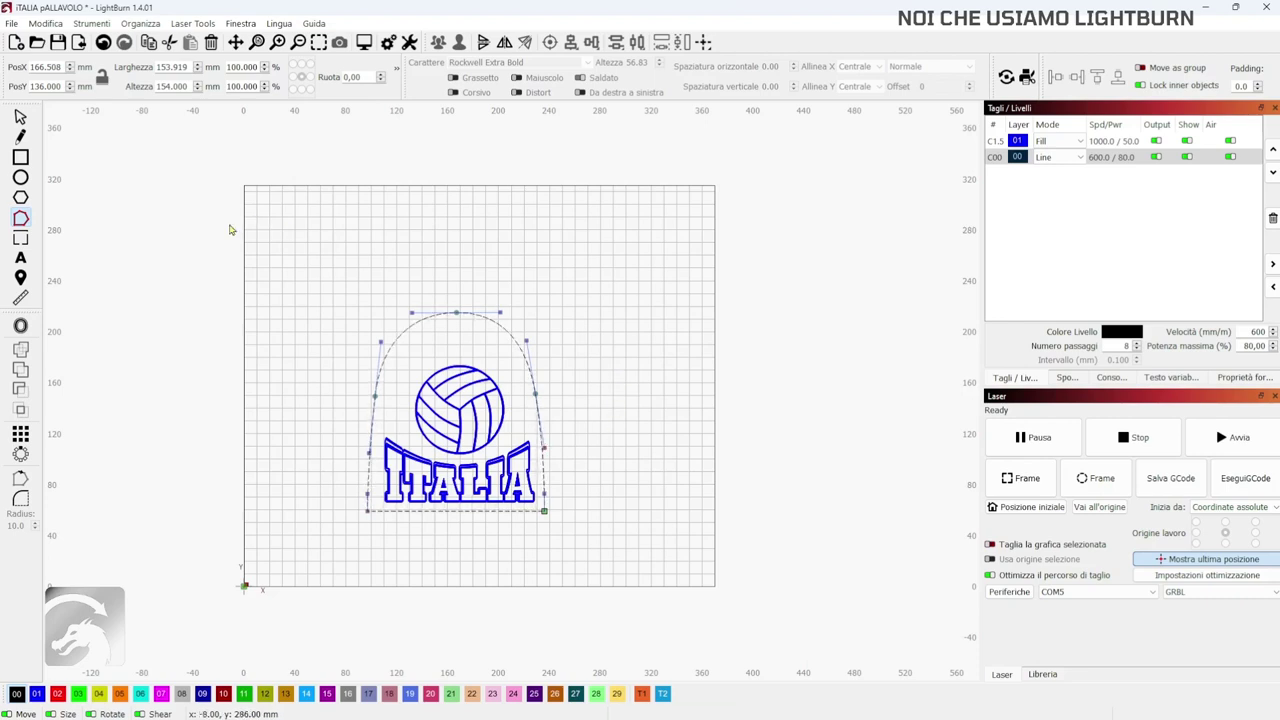
Draw a circular hole about 18 mm in diameter above the volleyball and centre it at about X 168, Y 194.
{"action": "left_click", "coordinate": [21, 178]}
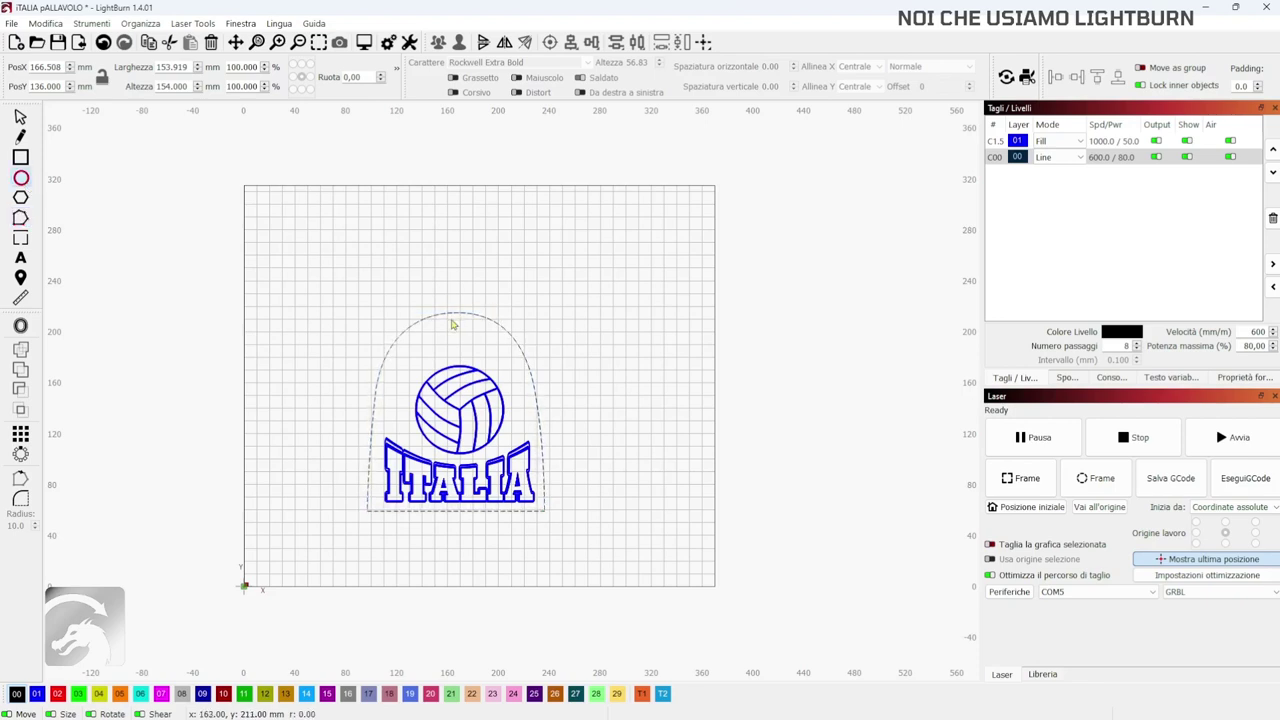
{"action": "left_click_drag", "start_coordinate": [452, 325], "coordinate": [464, 350]}
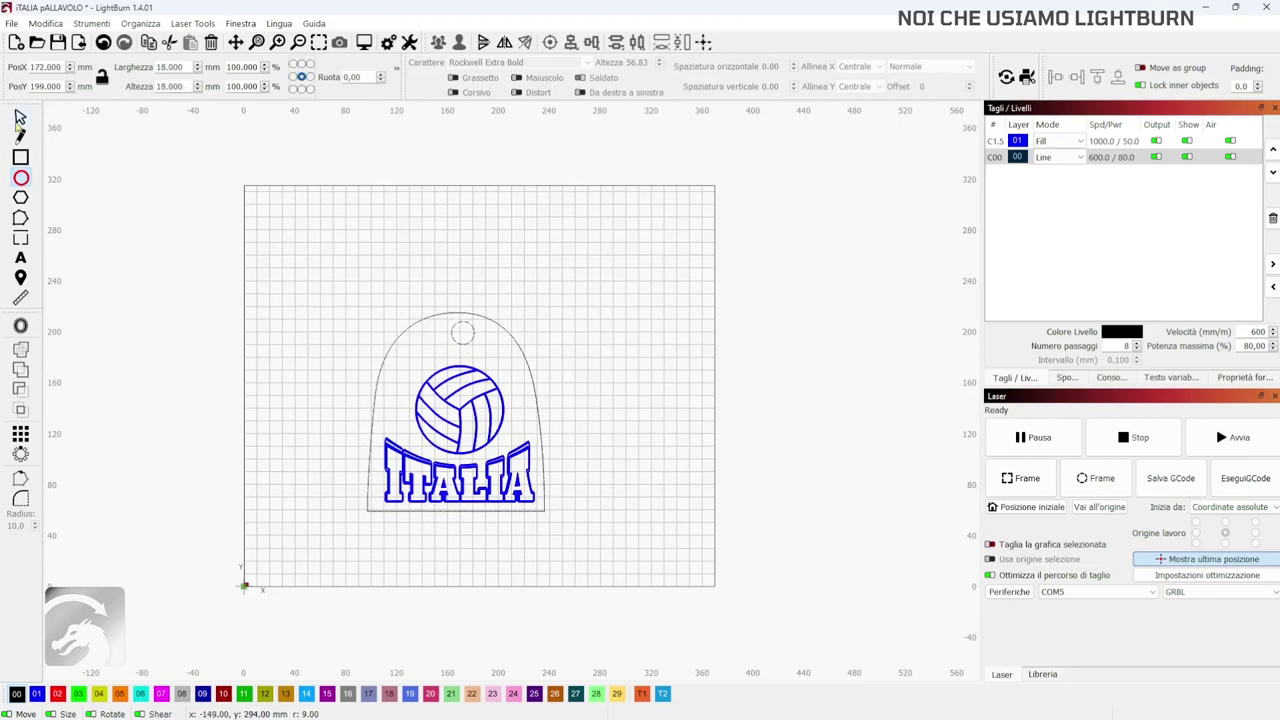
{"action": "left_click", "coordinate": [20, 118]}
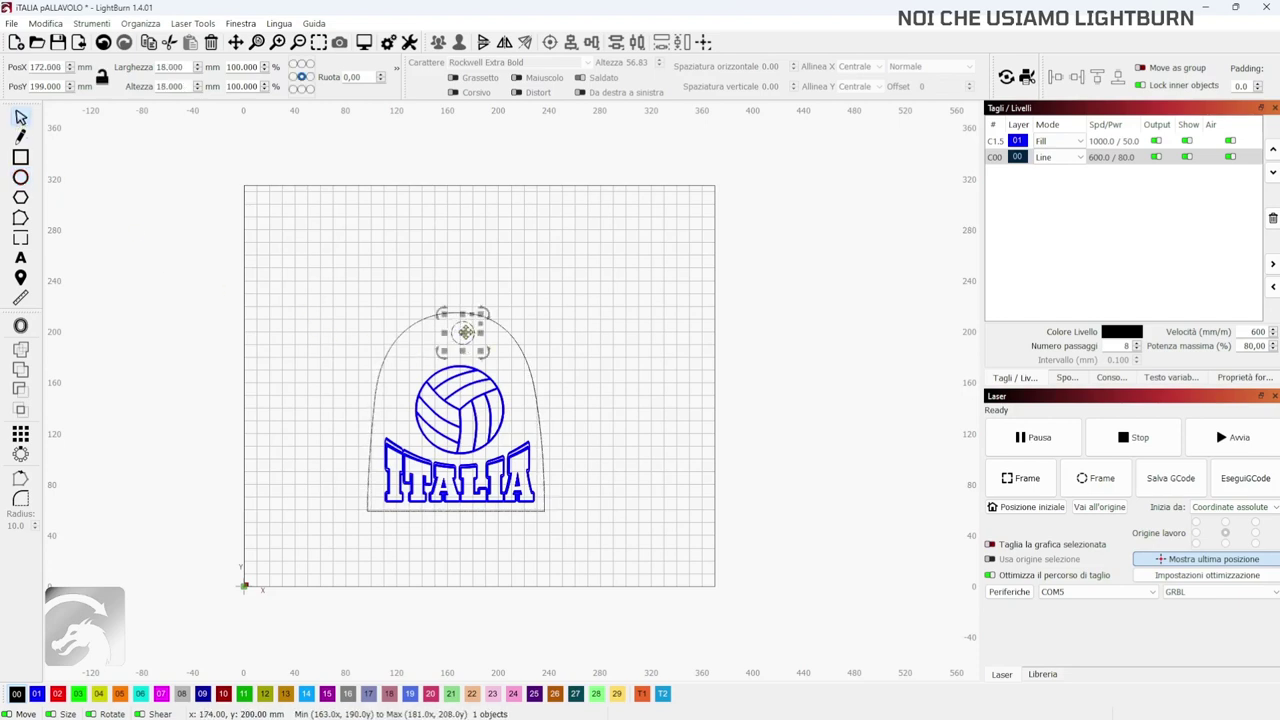
{"action": "left_click_drag", "start_coordinate": [464, 332], "coordinate": [461, 341]}
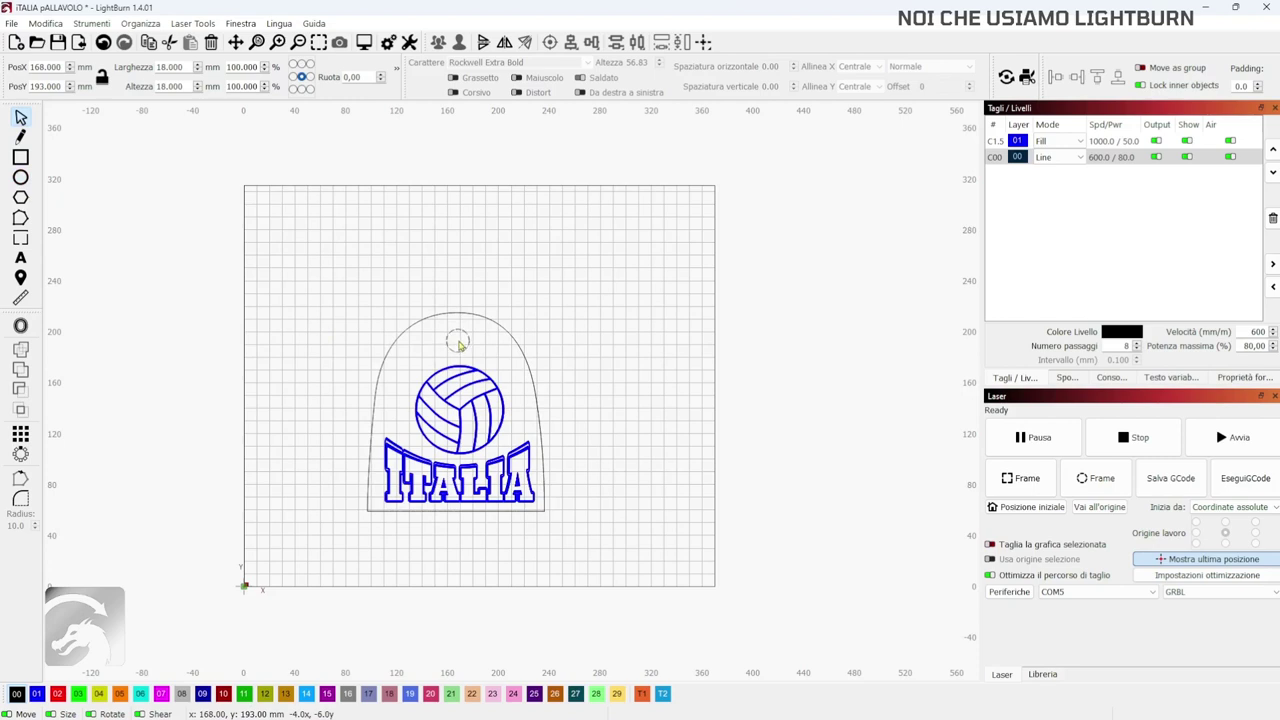
{"action": "left_click", "coordinate": [457, 343]}
{"action": "left_click", "coordinate": [593, 325]}
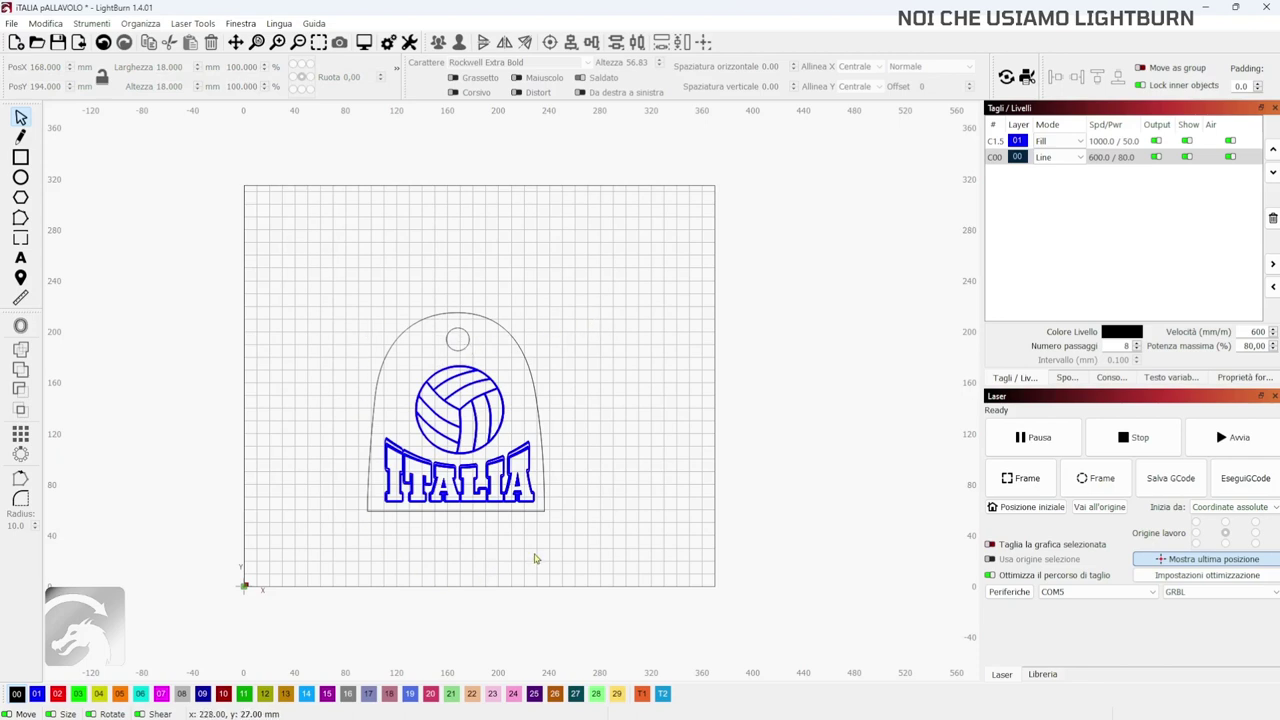
Select the whole tag with its hole, volleyball and text, and scale it down proportionally to about 77 mm wide.
{"action": "left_click_drag", "start_coordinate": [552, 544], "coordinate": [365, 297]}
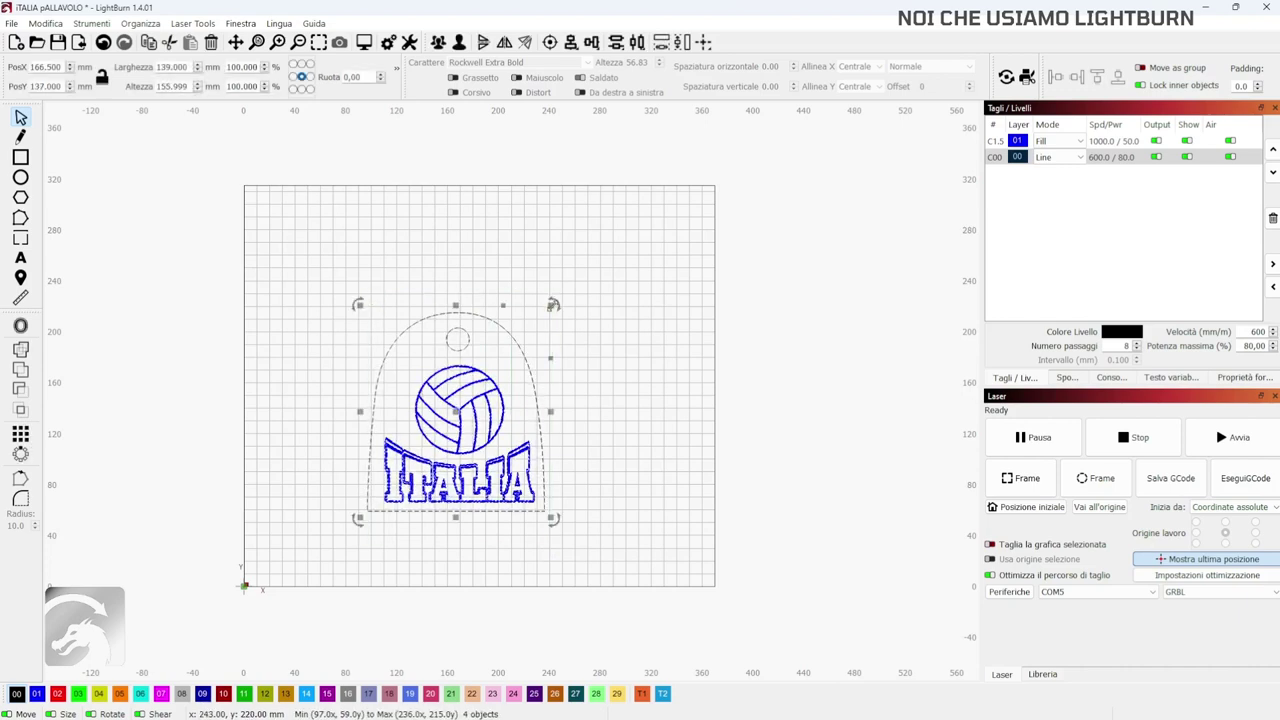
{"action": "left_click_drag", "start_coordinate": [549, 307], "coordinate": [455, 398]}
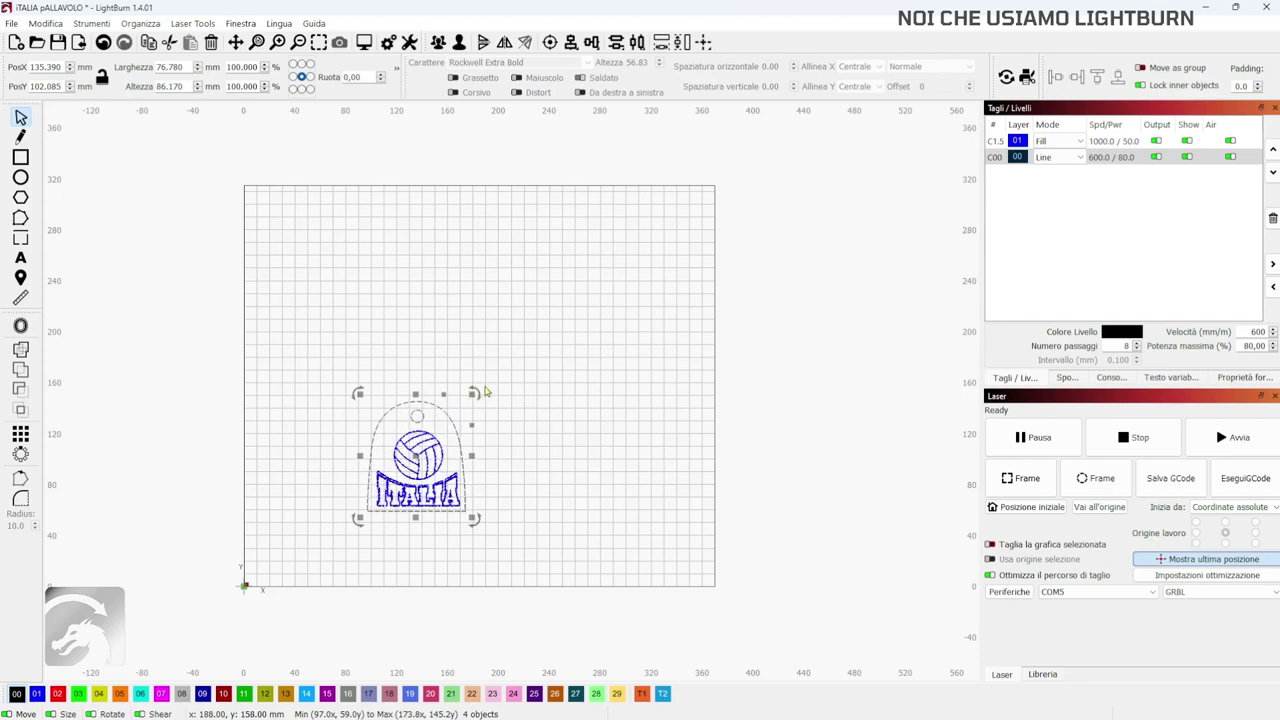
{"action": "left_click", "coordinate": [490, 383]}
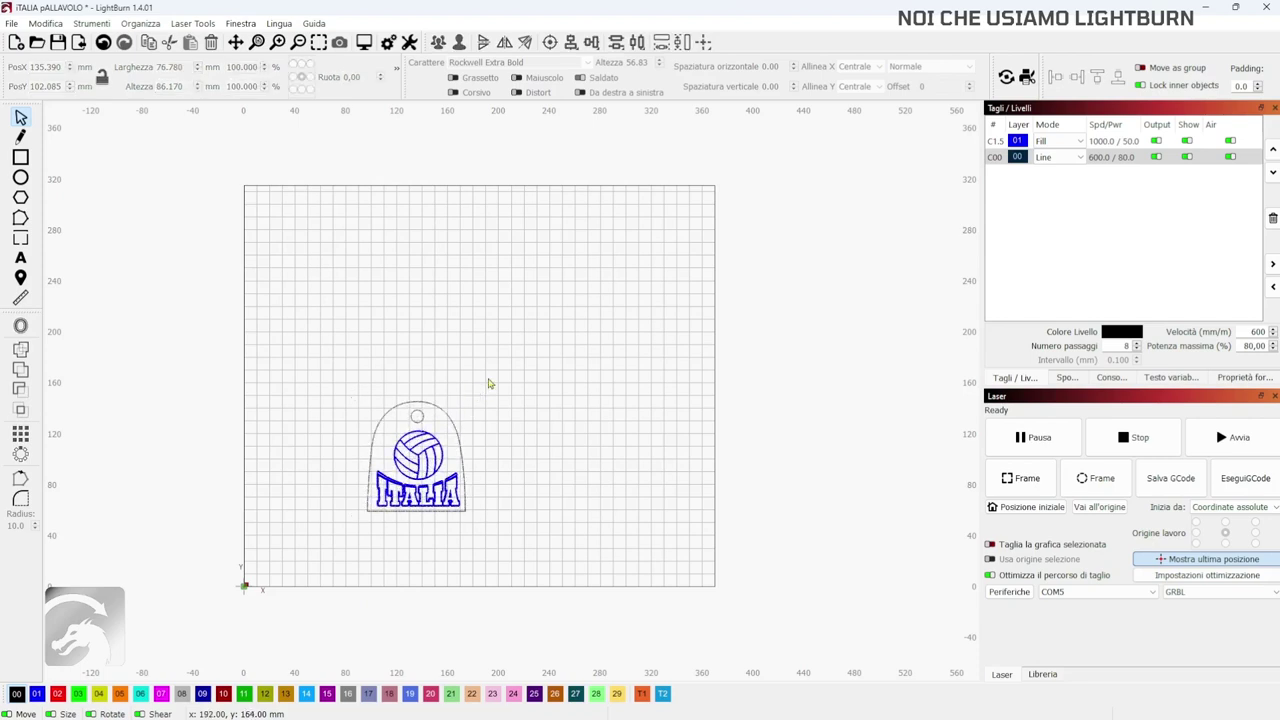